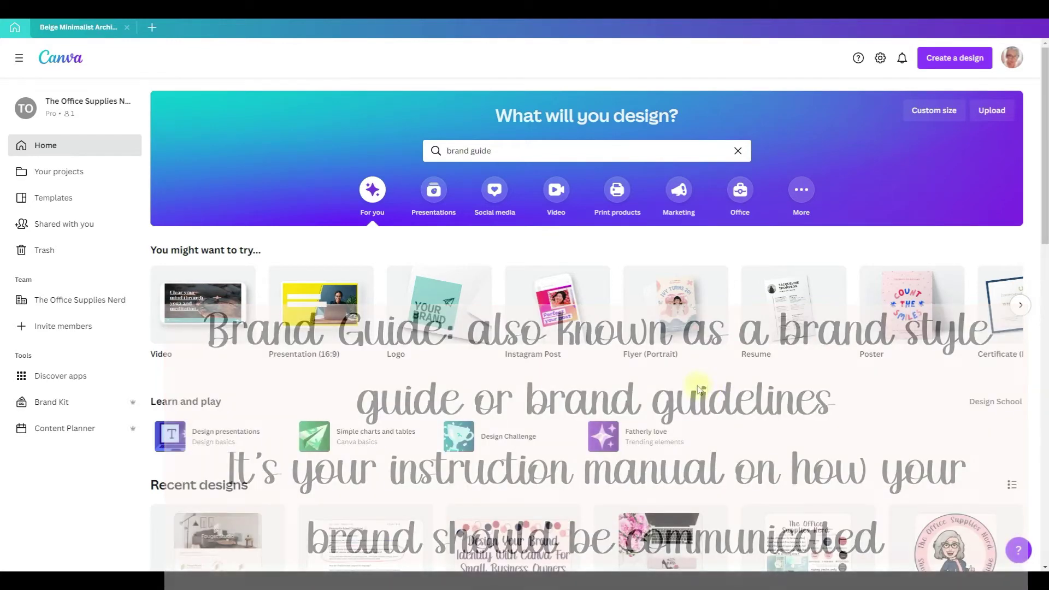
Search the templates for "brand guide" and browse the designs offered.
left_click(501, 151)
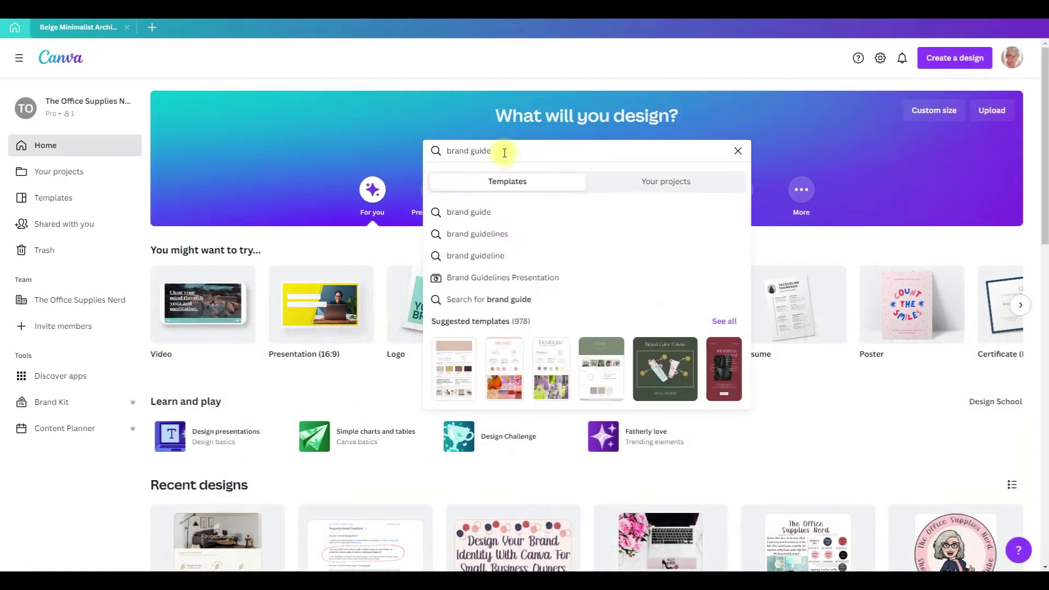
left_click(482, 181)
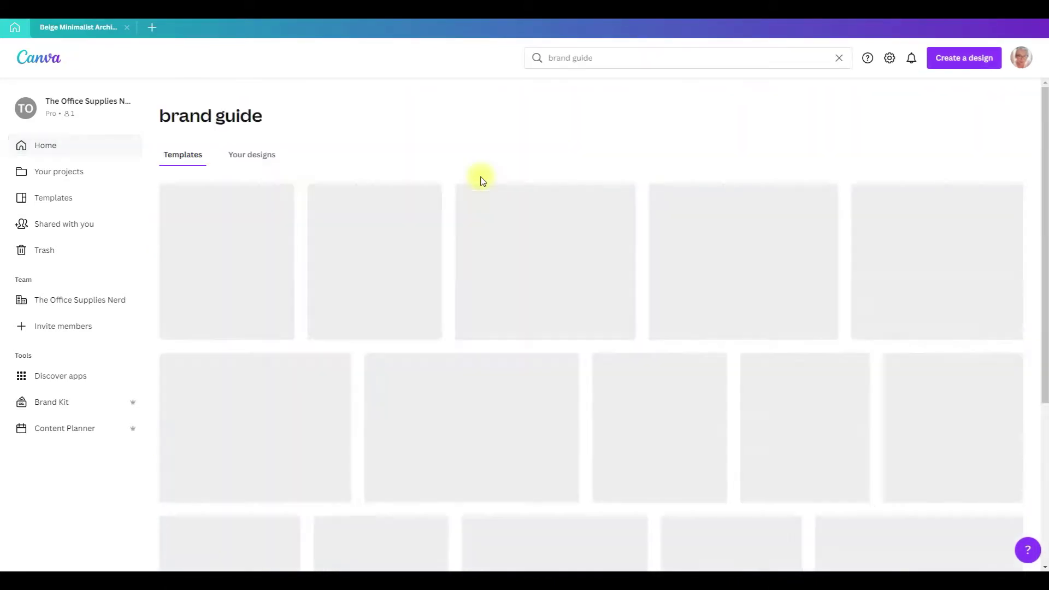
scroll(624, 216, "down", 8)
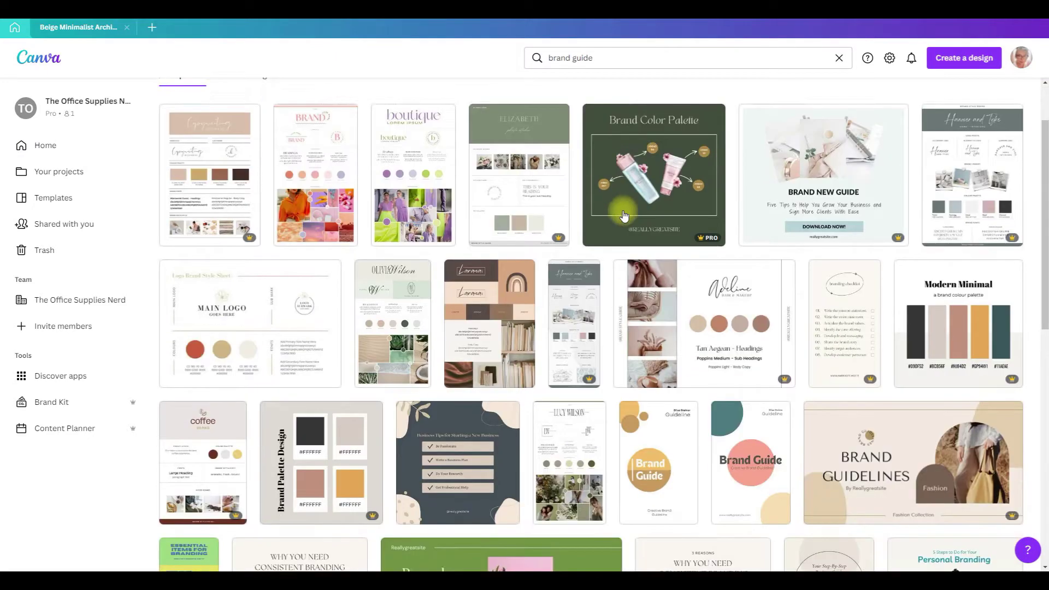
scroll(622, 215, "down", 3)
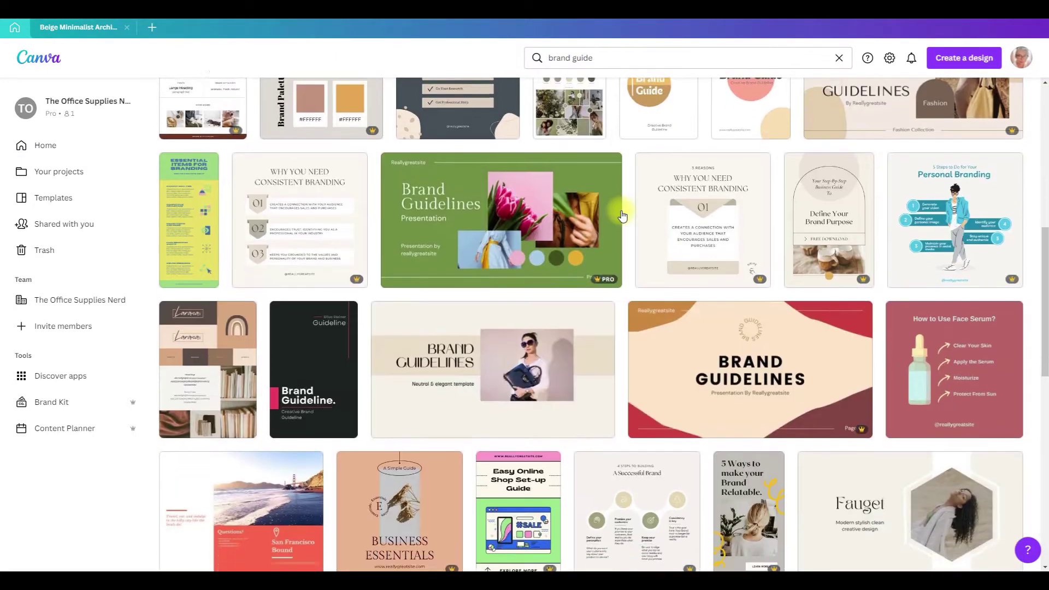
scroll(623, 215, "up", 6)
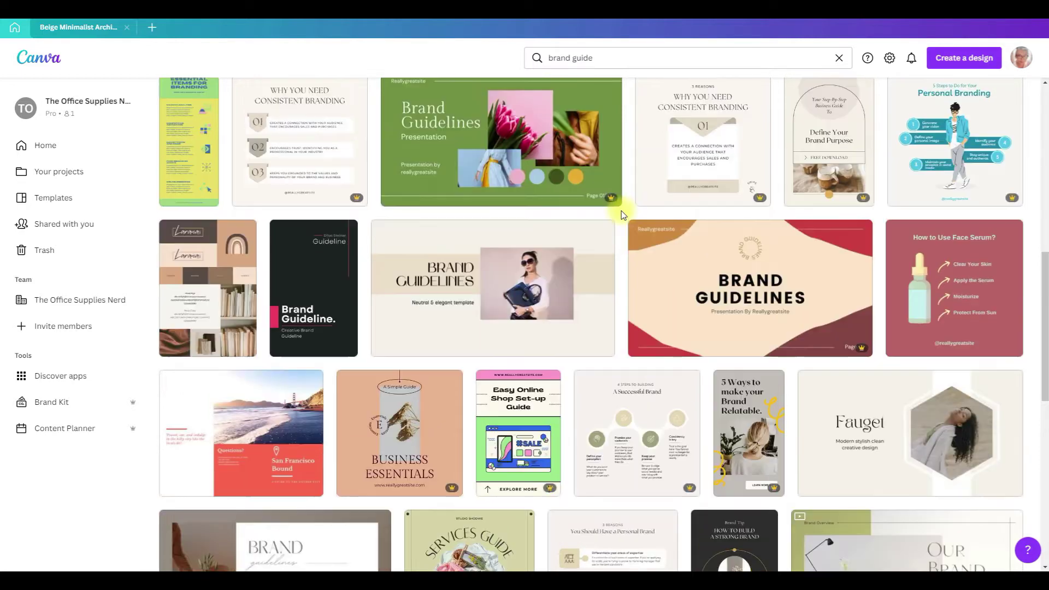
scroll(622, 216, "up", 5)
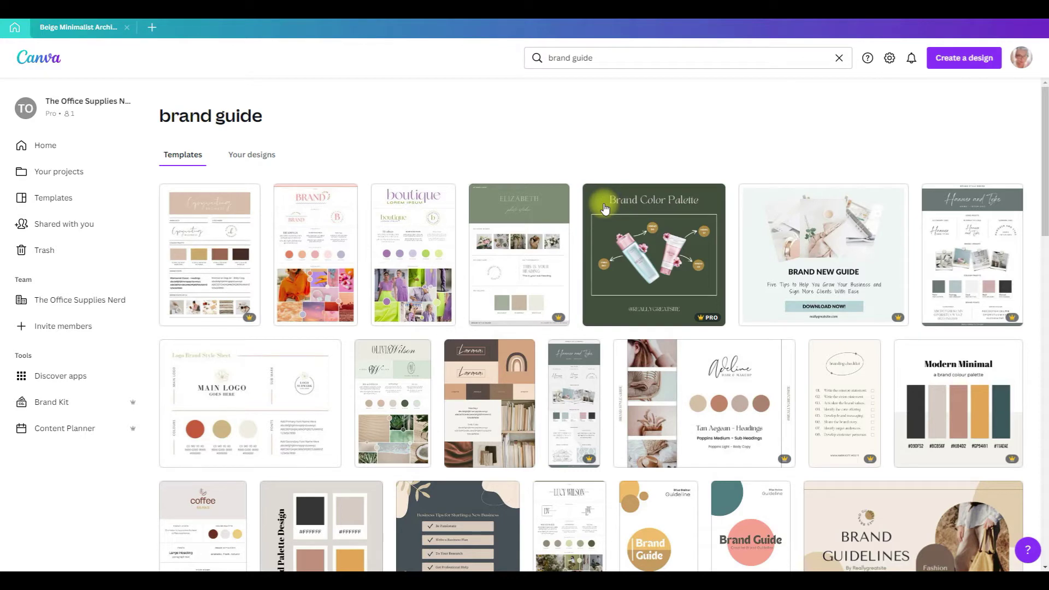
Switch to the open Beige Minimalist Architecture Brand Board design and delete the header's logo icon, studio name text and living-room photo.
left_click(86, 26)
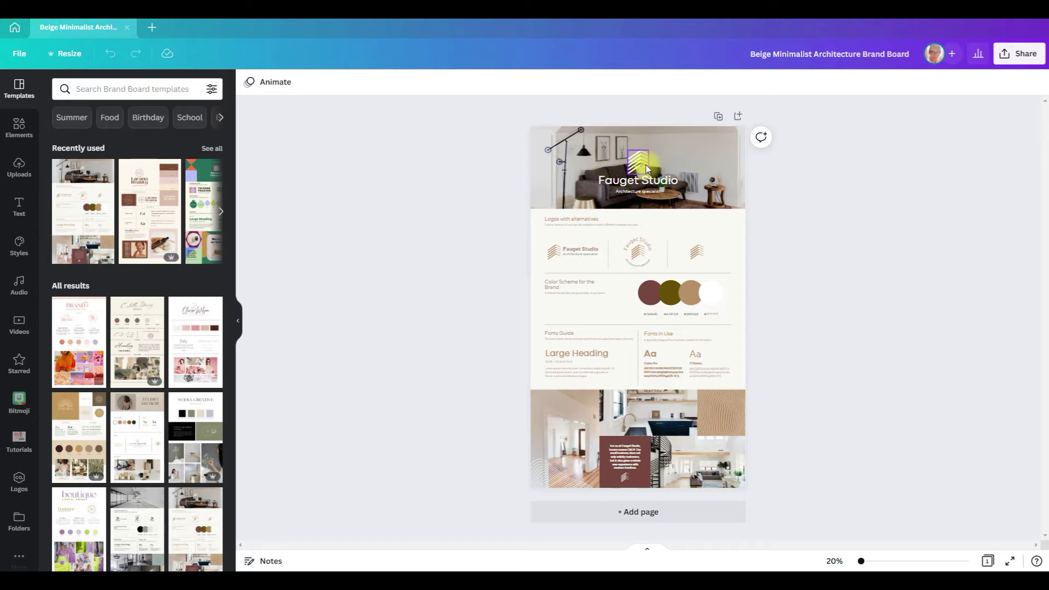
left_click(646, 165)
key("Delete")
left_click(627, 177)
key("Delete")
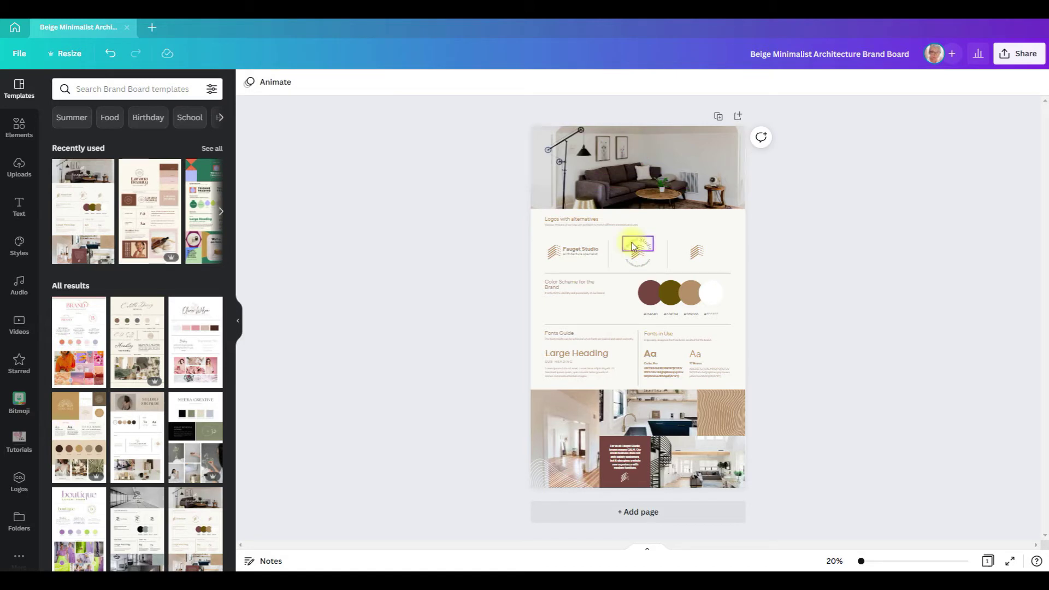
left_click(614, 153)
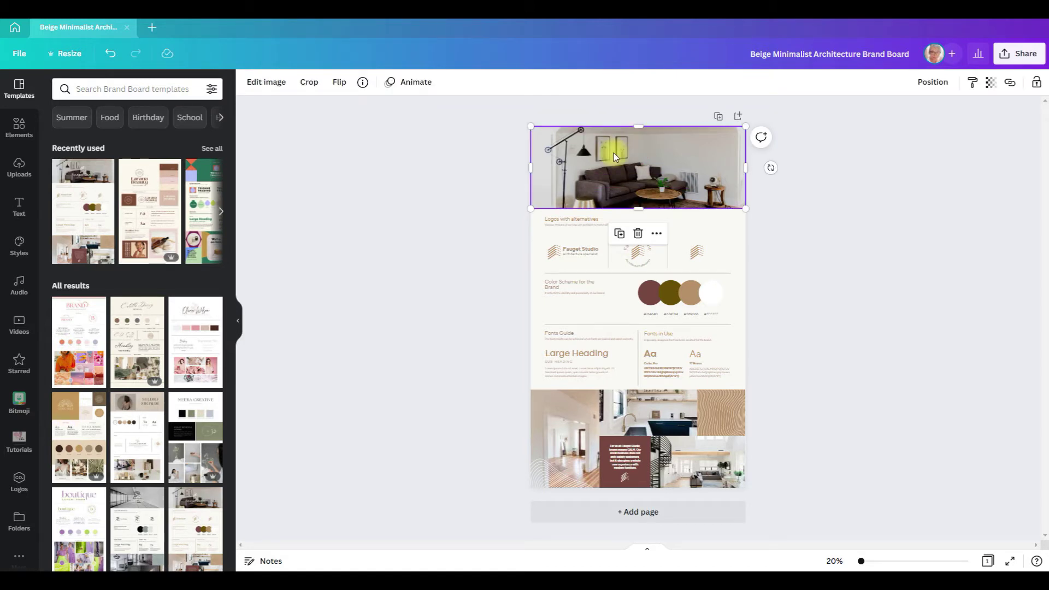
left_click(638, 235)
Insert the Our Brand Soaps banner from the Tutorials folder, scale it to the full page width and place it in the header area.
left_click(19, 442)
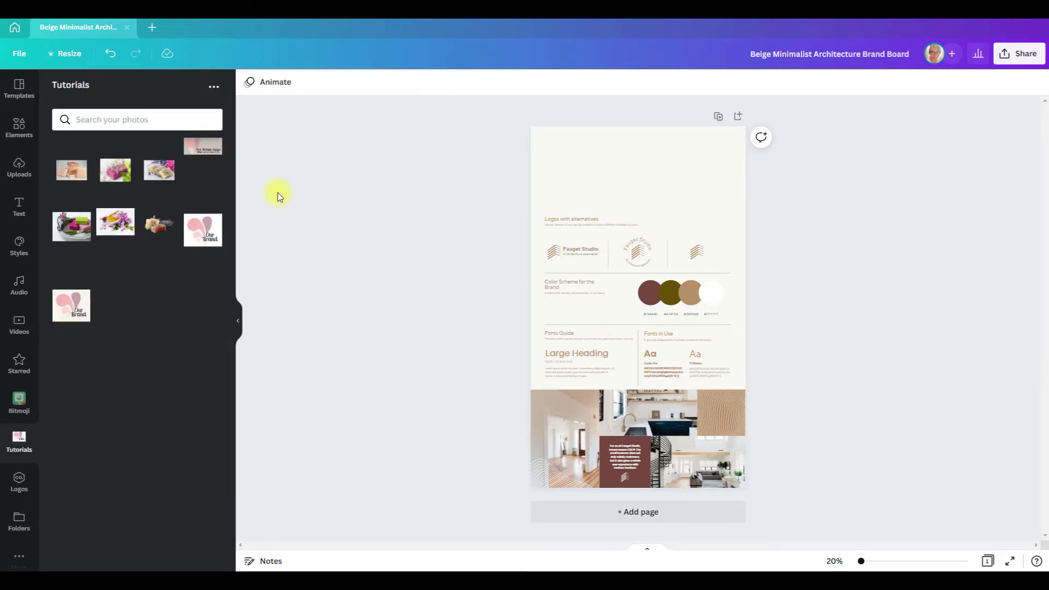
left_click(201, 146)
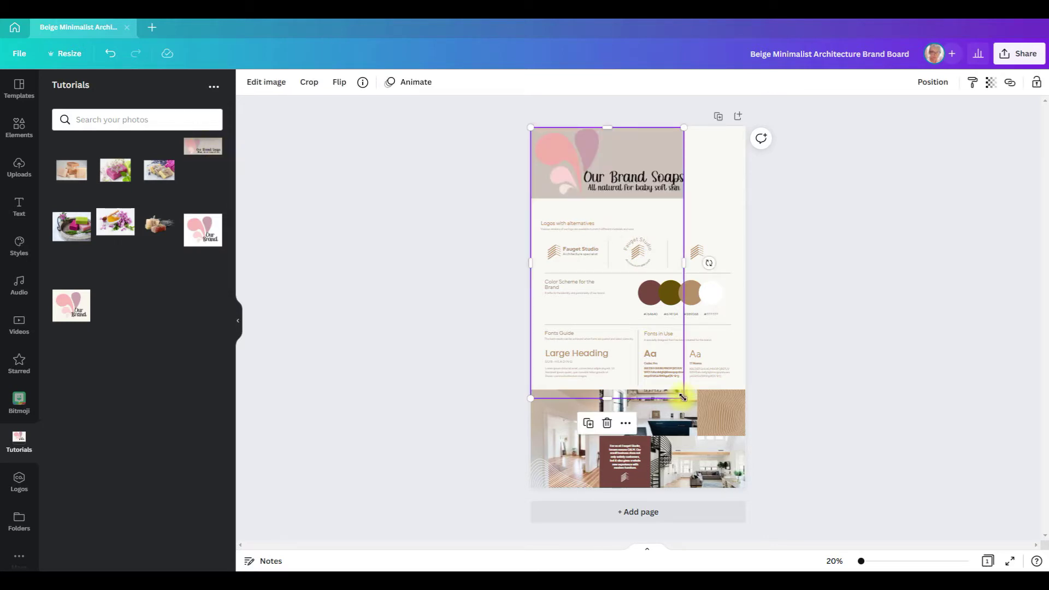
left_click_drag(682, 397, 745, 305)
left_click(644, 298)
left_click_drag(644, 297, 630, 220)
Delete the Fauget Studio logo and the circular logo from the "Logos with alternatives" section.
left_click(580, 249)
left_click(581, 241)
left_click(578, 243)
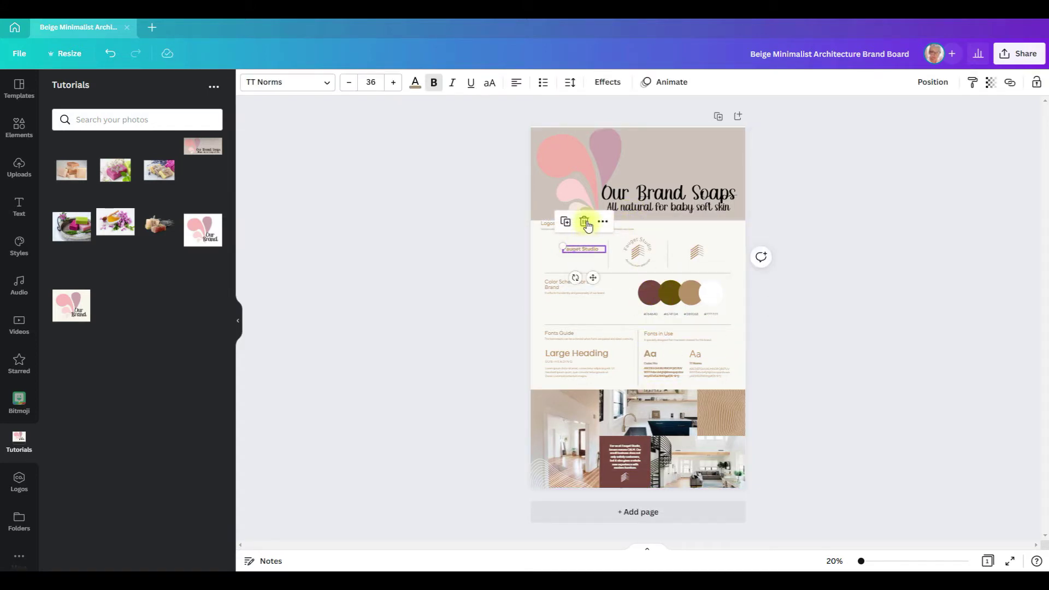
left_click(585, 223)
left_click(642, 266)
key("Delete")
Place the two Our Brand logo images in the first two logo slots and align the banner with the page's top edge.
left_click(196, 236)
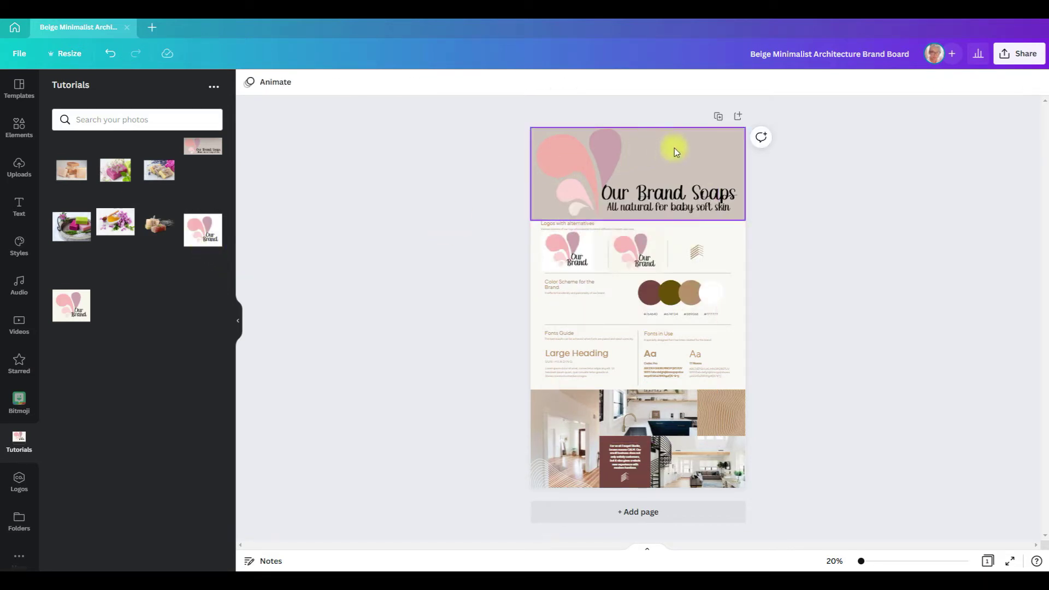
left_click_drag(676, 152, 674, 145)
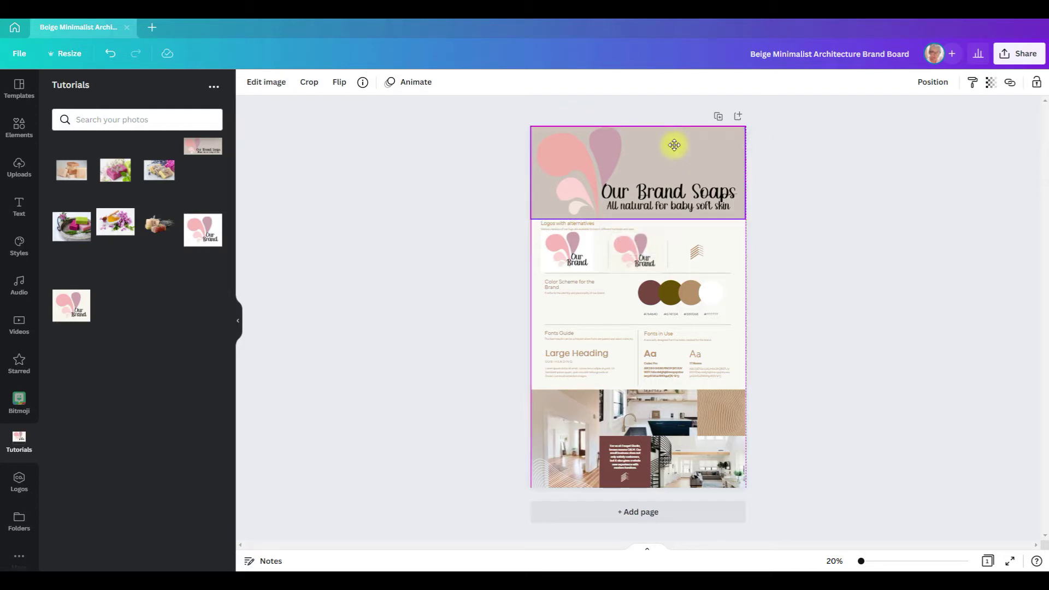
left_click_drag(674, 145, 675, 148)
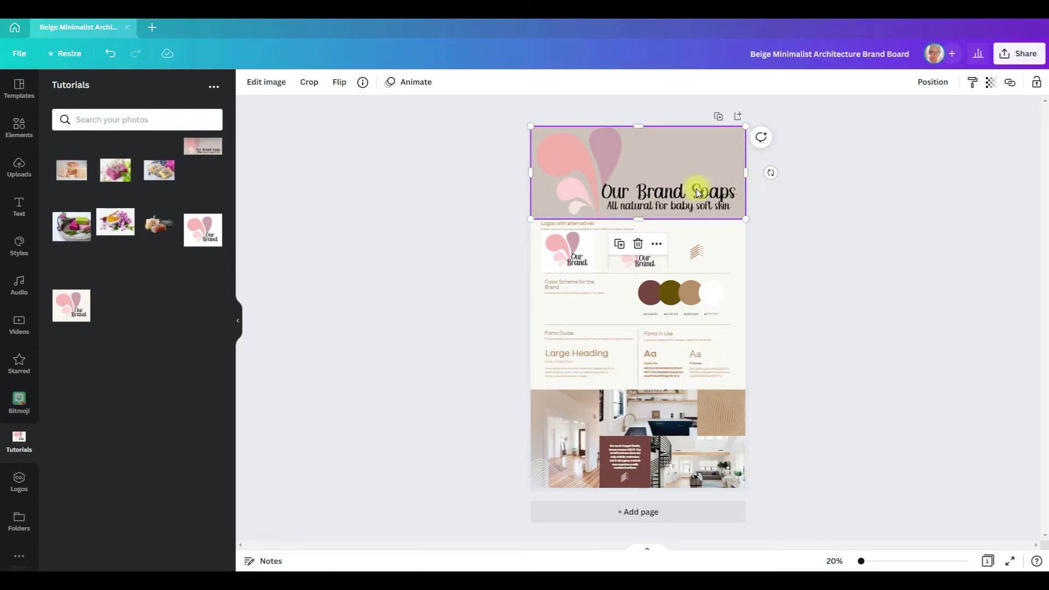
Recolor the first color scheme circle with the pink #FBBBB9 sampled from the large petal of the Our Brand logo.
left_click(650, 288)
left_click_drag(639, 302, 645, 279)
left_click(657, 302)
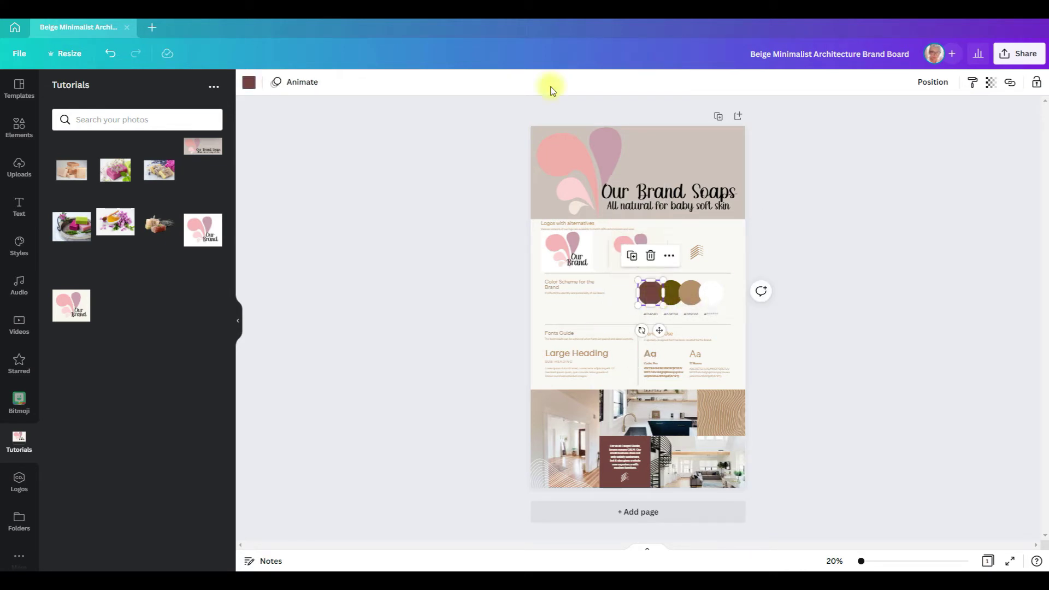
key("ctrl+plus")
key("ctrl+plus")
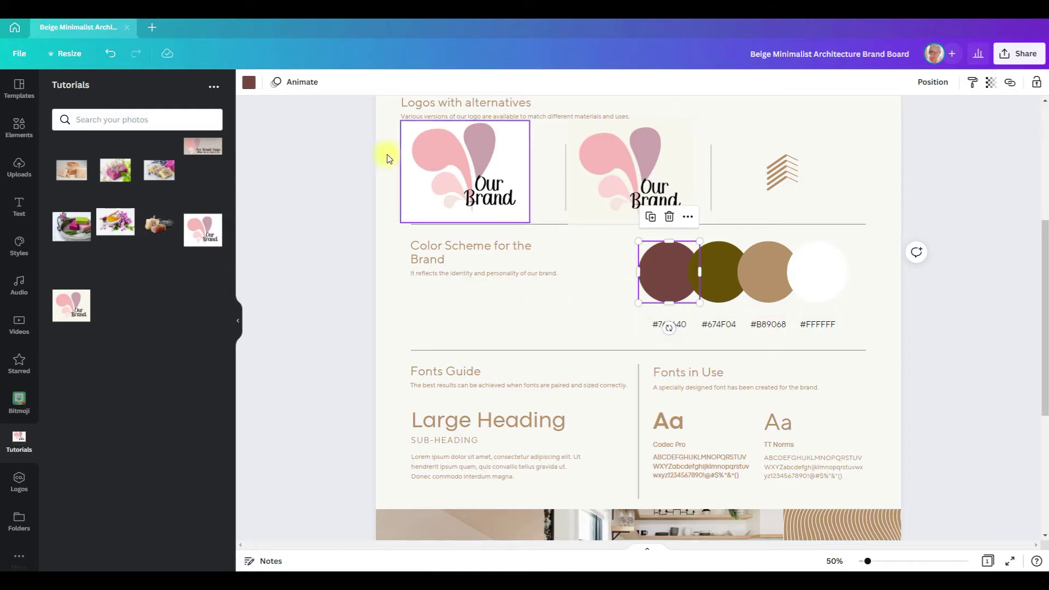
left_click(247, 85)
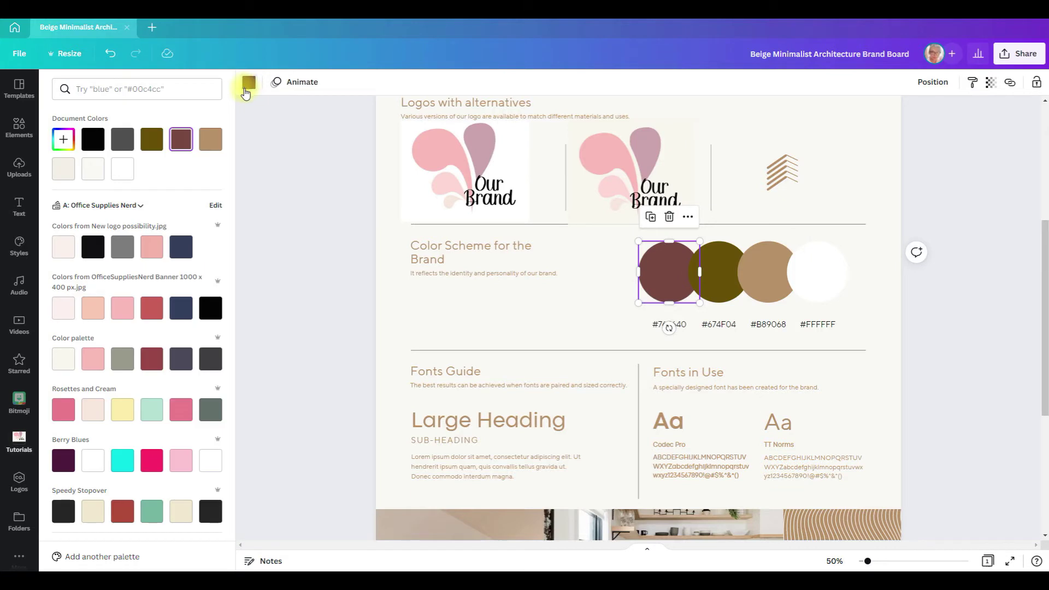
left_click(63, 139)
left_click(197, 253)
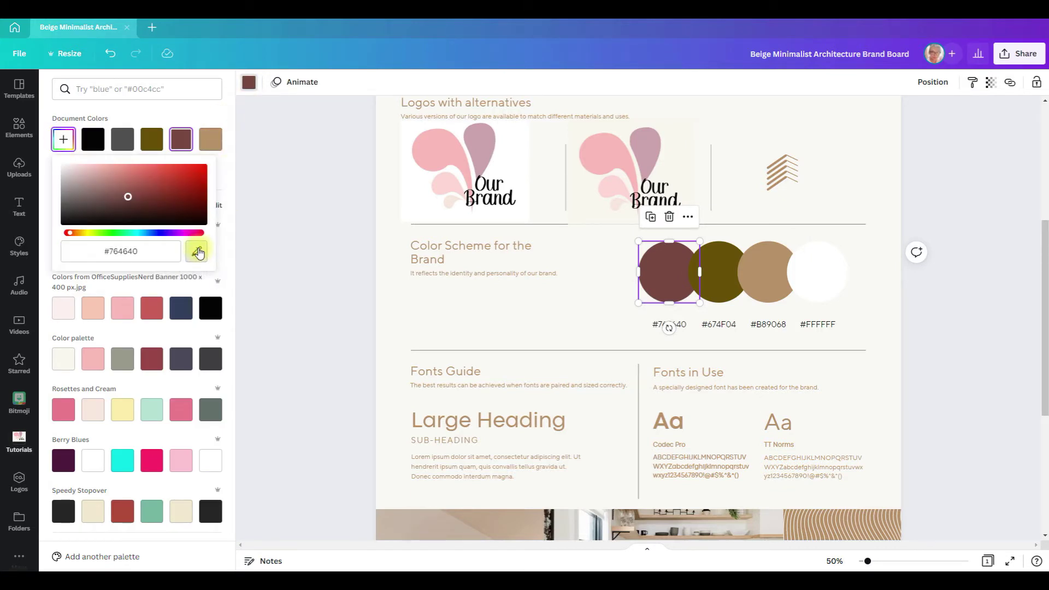
left_click(441, 145)
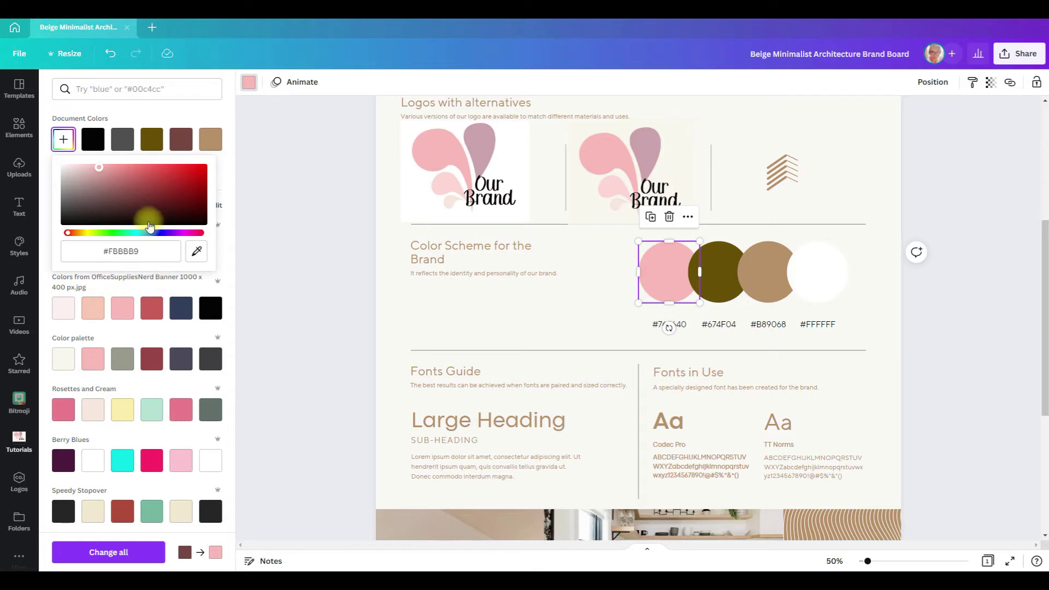
Replace the hex code under the first circle with the copied color code #FBBBB9.
left_click(125, 252)
key("ctrl+c")
left_click(671, 324)
double_click(674, 324)
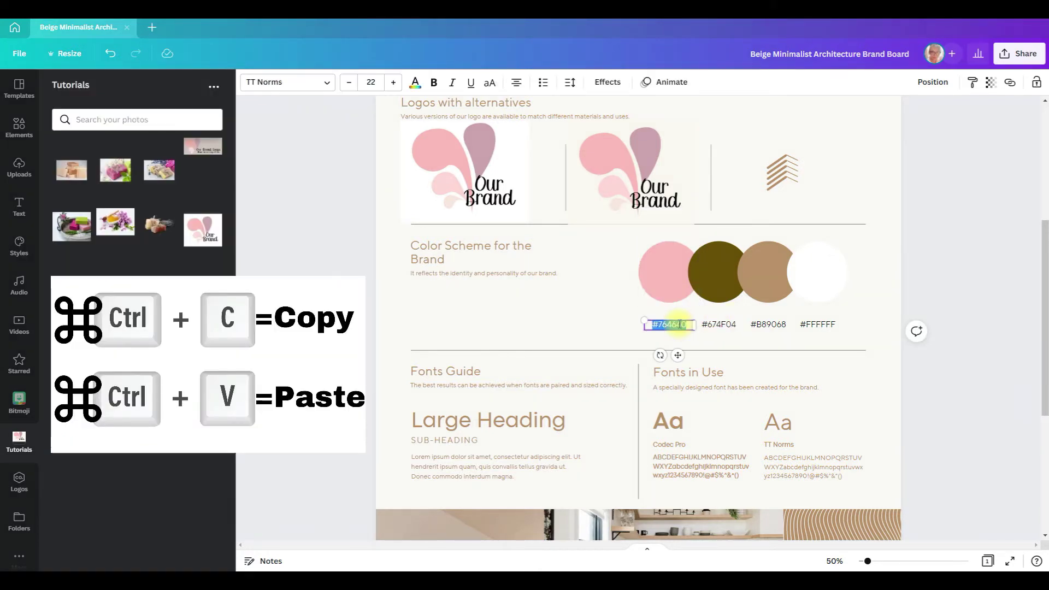
key("ctrl+v")
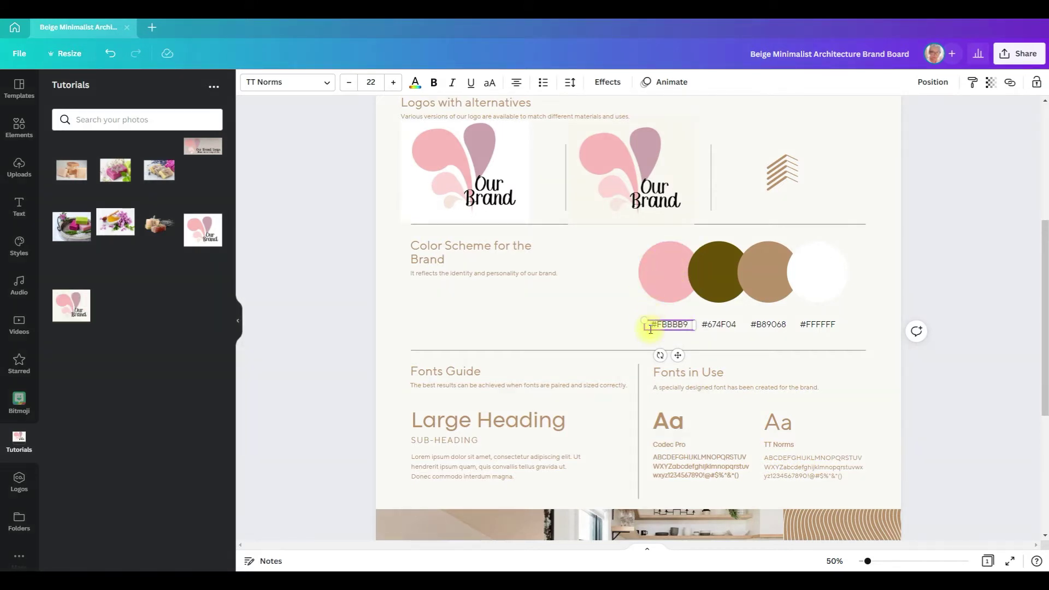
Recolor the second color scheme circle with the mauve sampled from the logo and change its hex label to #CDA3AE.
left_click(716, 273)
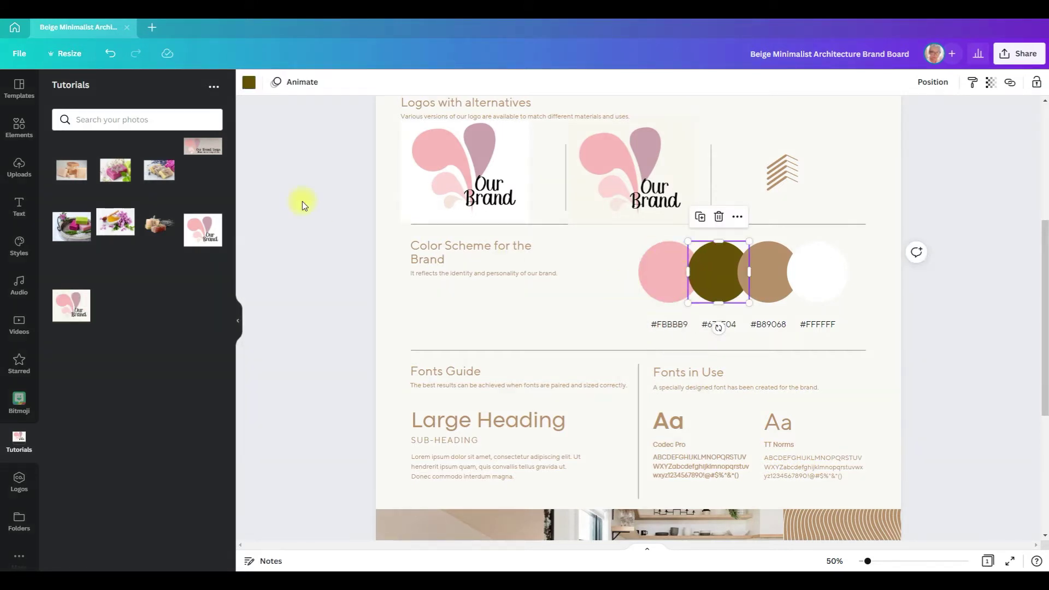
left_click(249, 81)
left_click(195, 253)
left_click(451, 227)
Recolor the third and fourth circles with the logo's light pink and cream, and change their hex labels to #FFD8D7 and #FAE8E0.
left_click(769, 270)
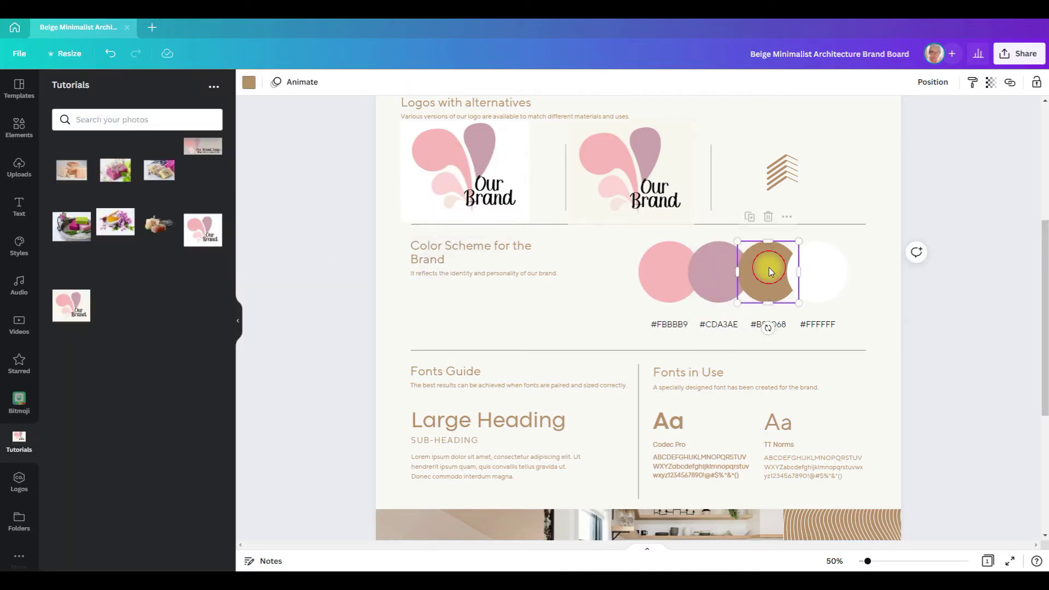
left_click(249, 82)
left_click(195, 251)
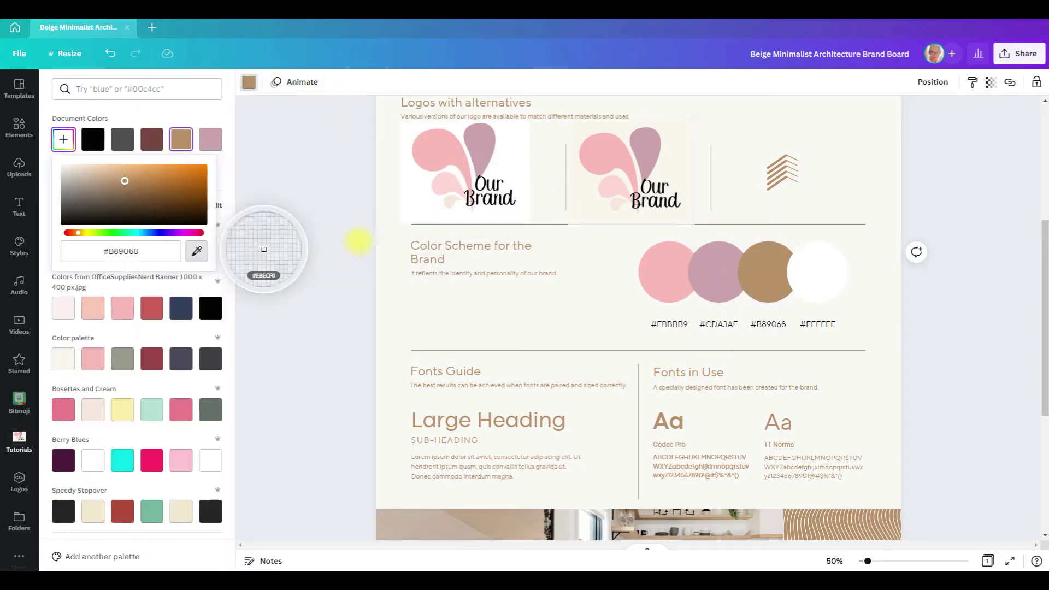
left_click(443, 184)
left_click(651, 302)
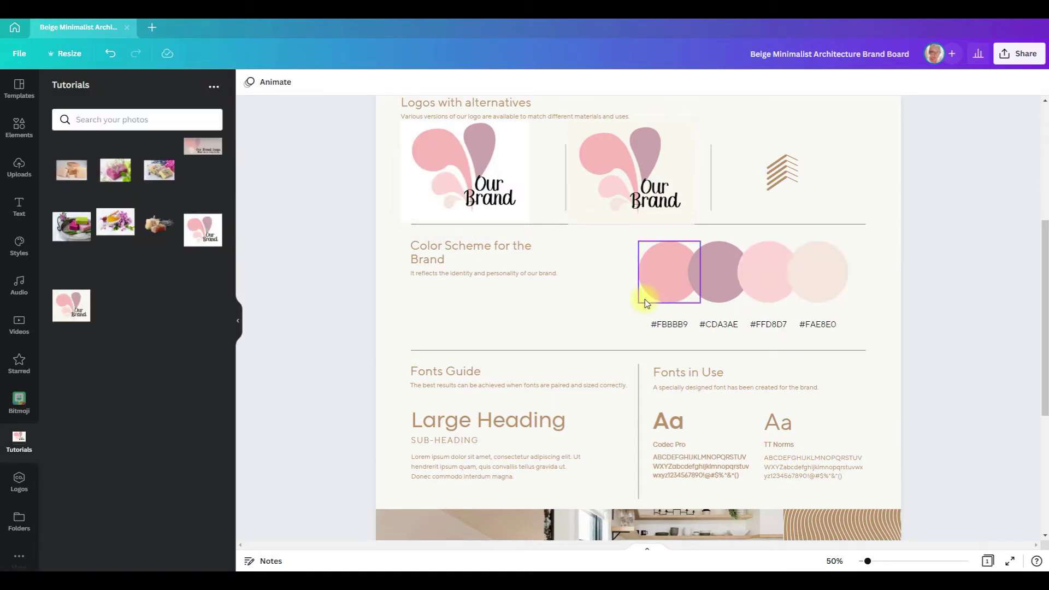
left_click(645, 303)
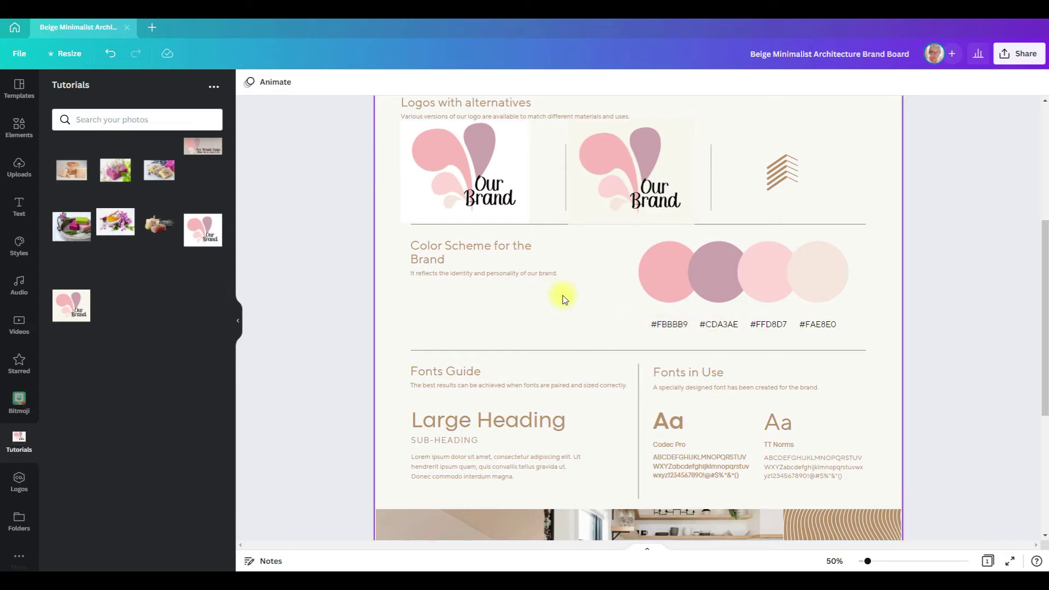
Set the font of the "Large Heading" text and the first "Aa" sample under Fonts in Use to The Seasons.
scroll(564, 298, "down", 2)
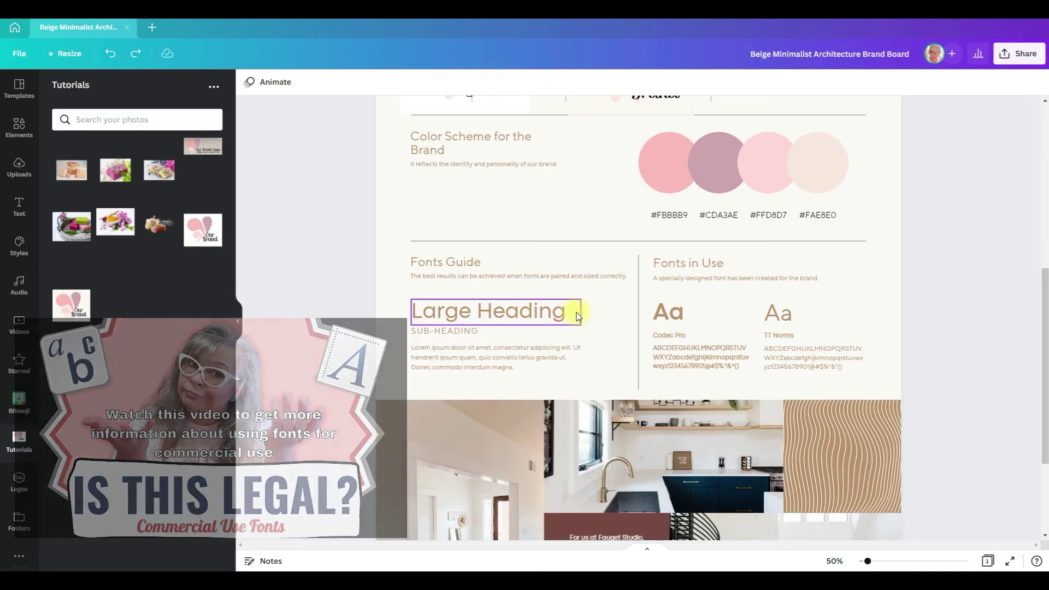
left_click(573, 313)
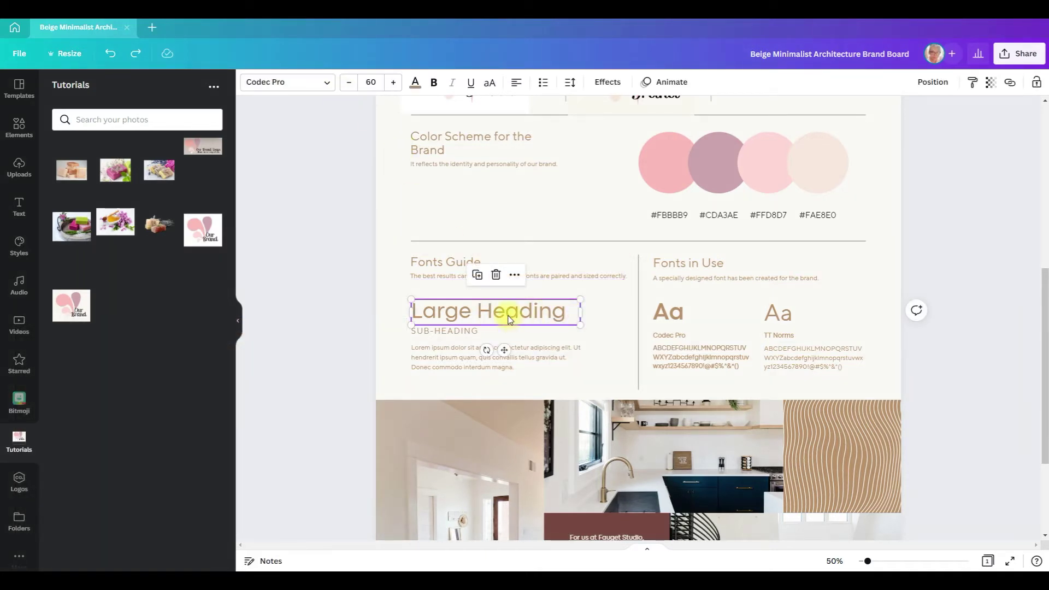
left_click(326, 83)
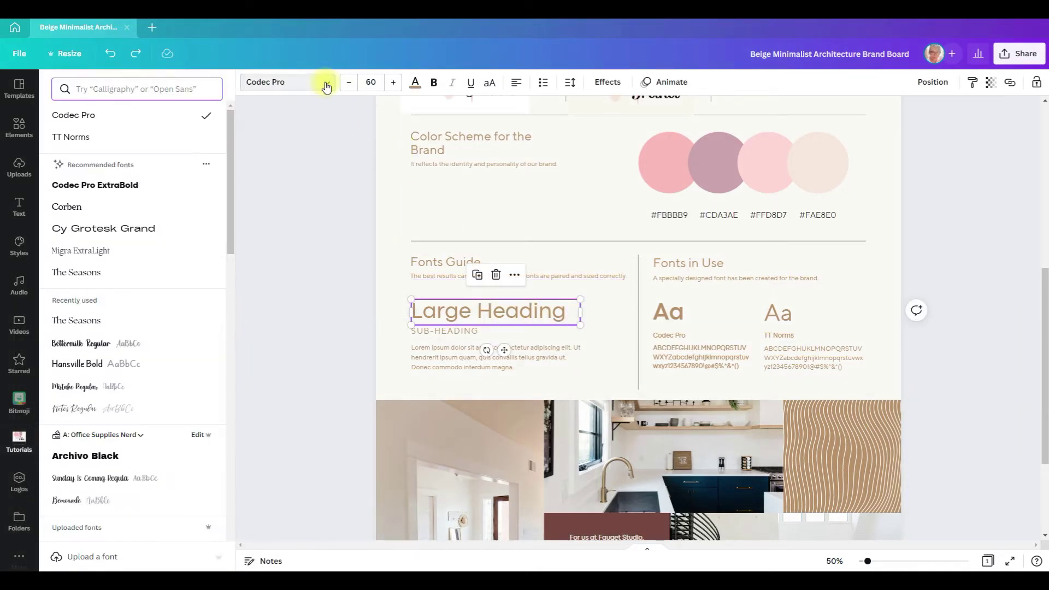
left_click(140, 273)
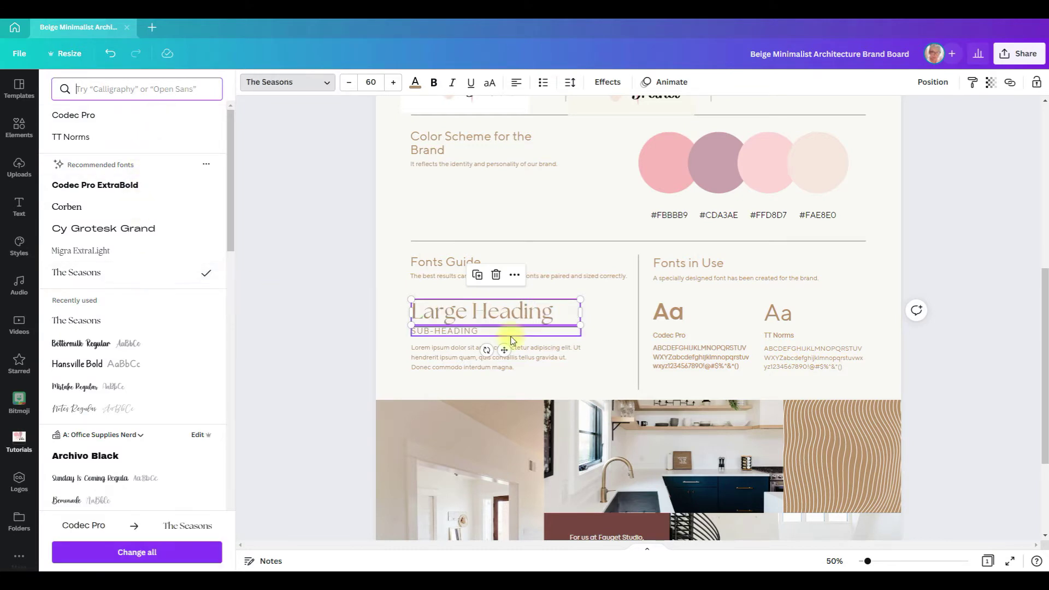
left_click(679, 316)
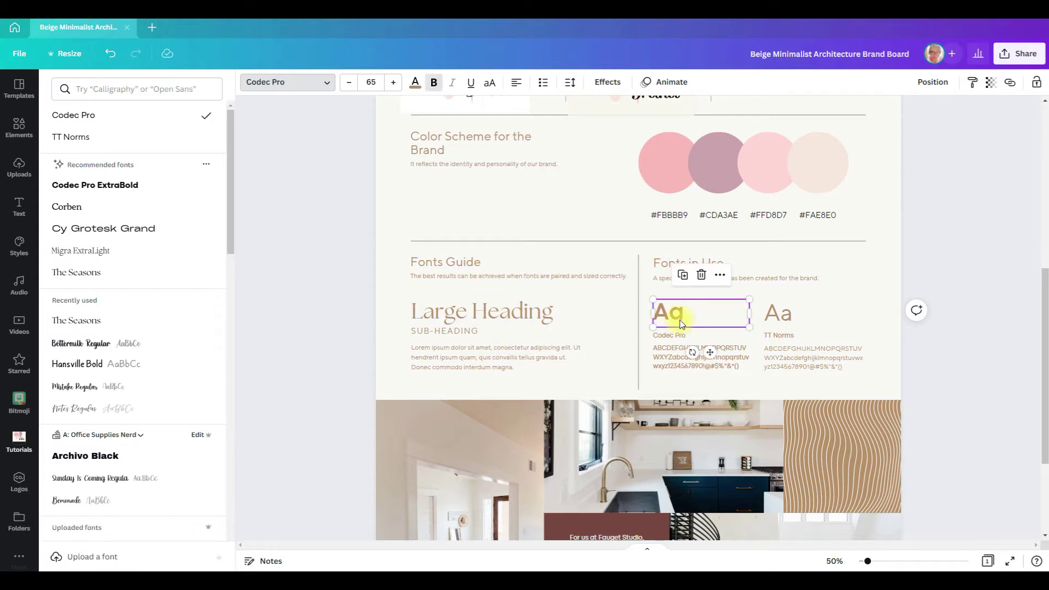
left_click(141, 272)
Replace the "Codec Pro" font label with "The Seasons" and set it in The Seasons font.
left_click(709, 335)
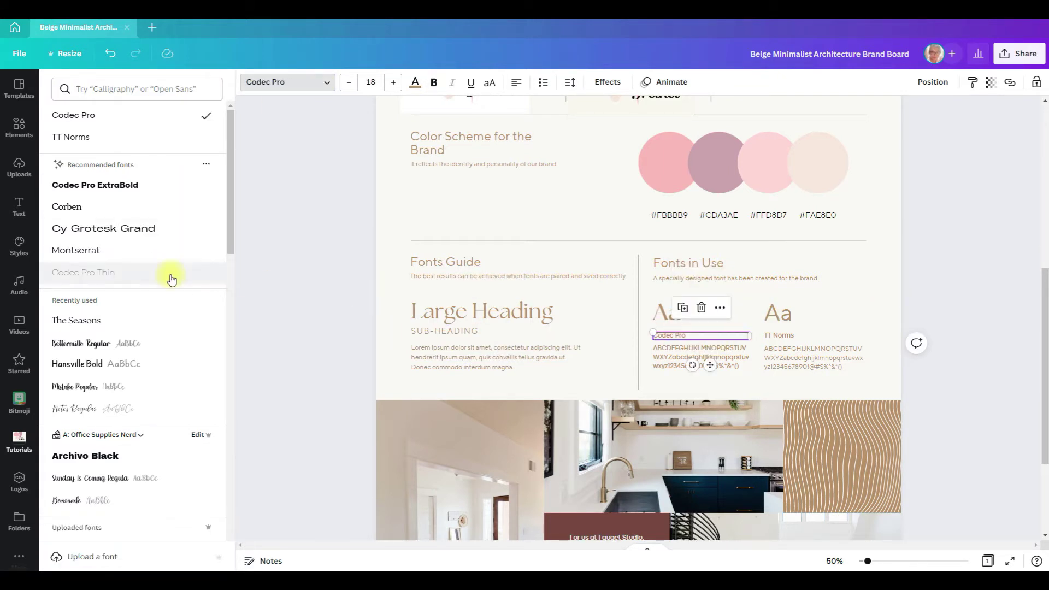
double_click(664, 336)
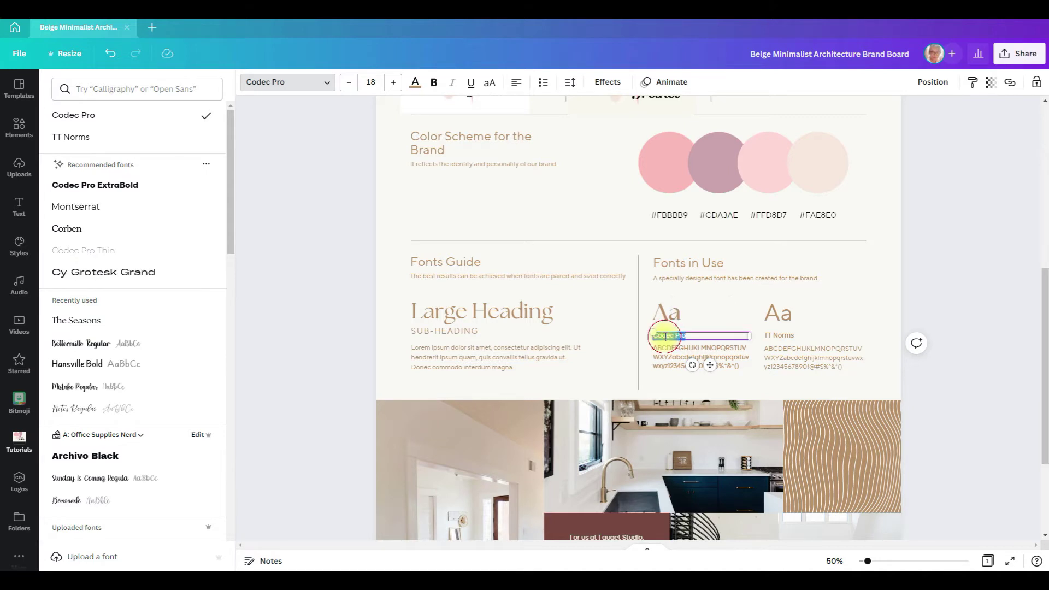
type("The Seasons")
left_click(76, 320)
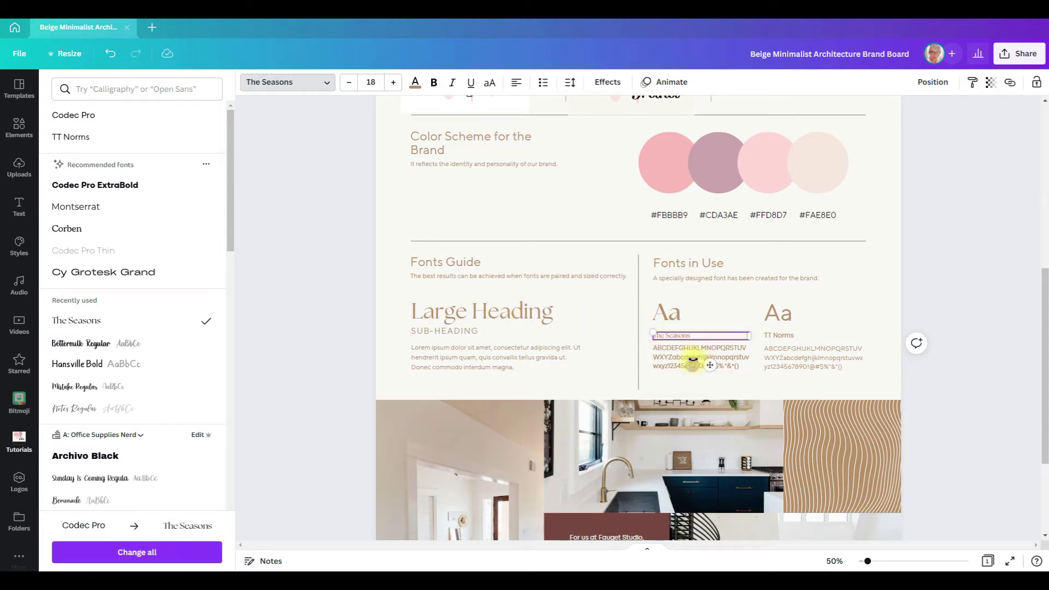
Set the first alphabet sample's font to The Seasons, and the sub-heading and second Fonts in Use sample to Bemonade.
left_click(670, 356)
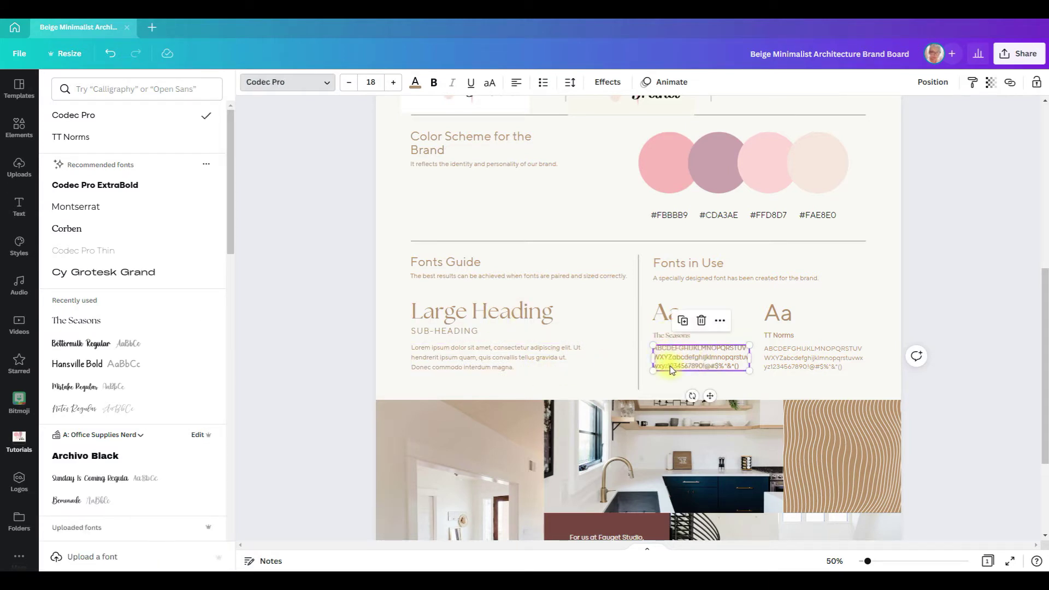
left_click(182, 319)
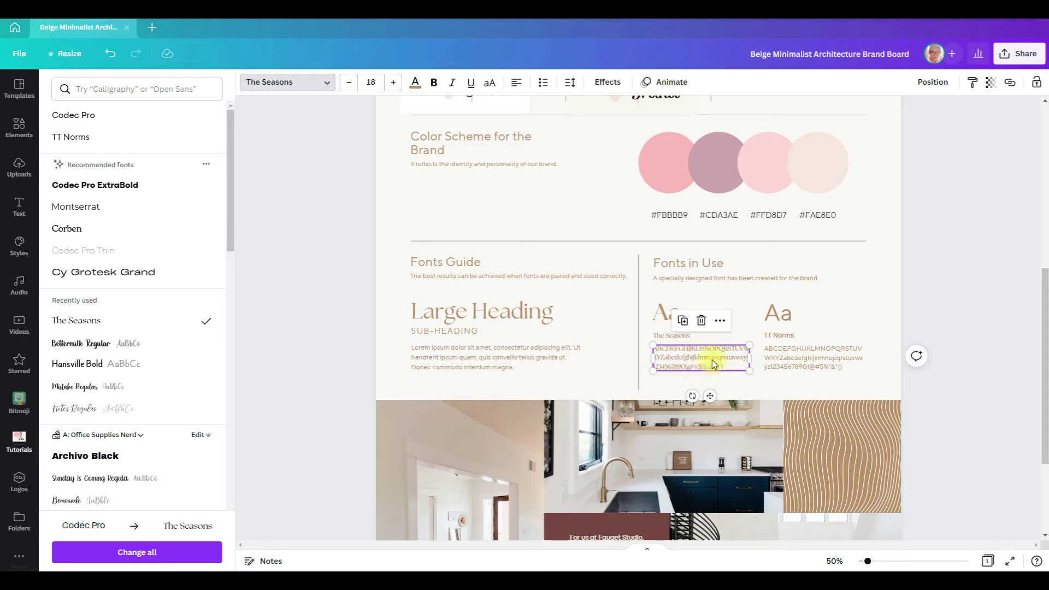
left_click(463, 334)
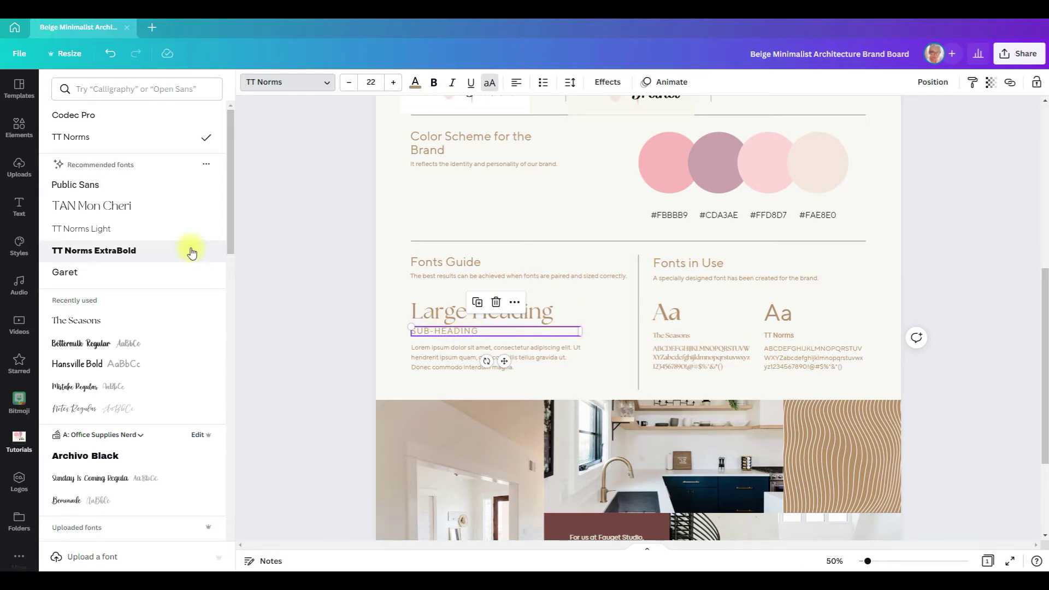
left_click(166, 500)
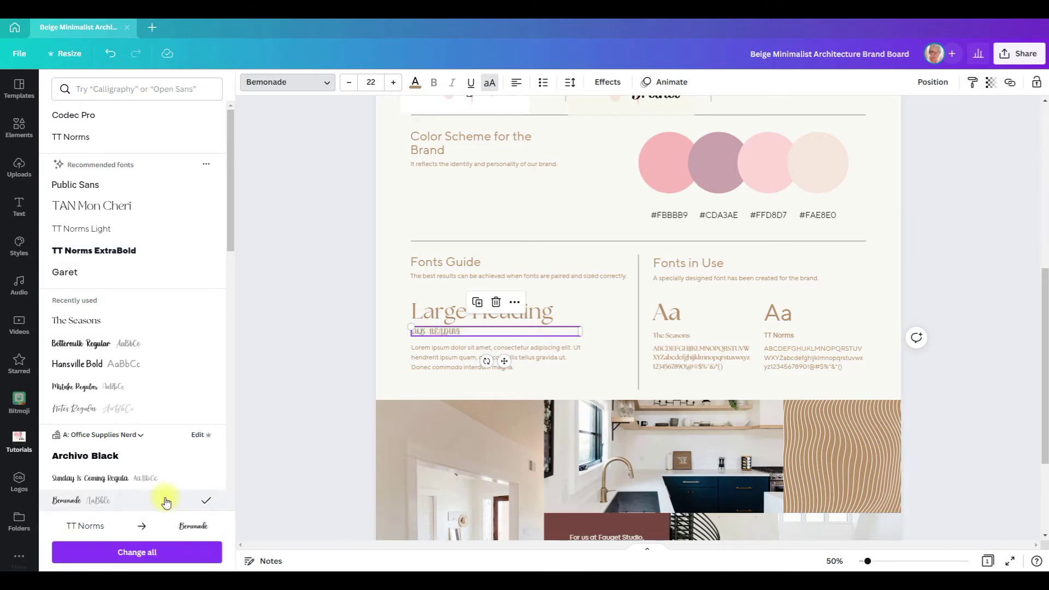
left_click(775, 310)
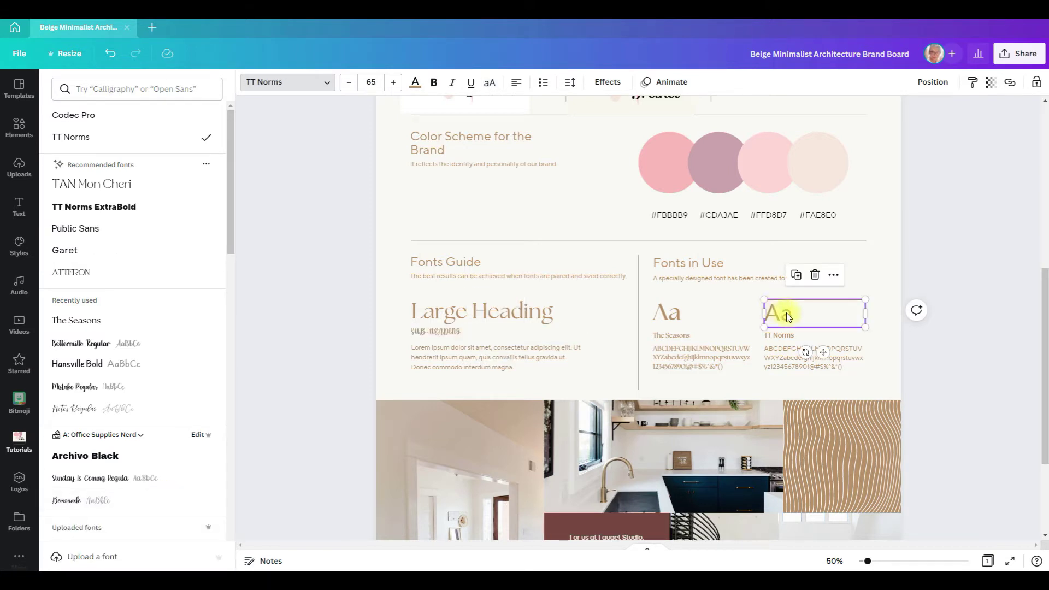
left_click(127, 501)
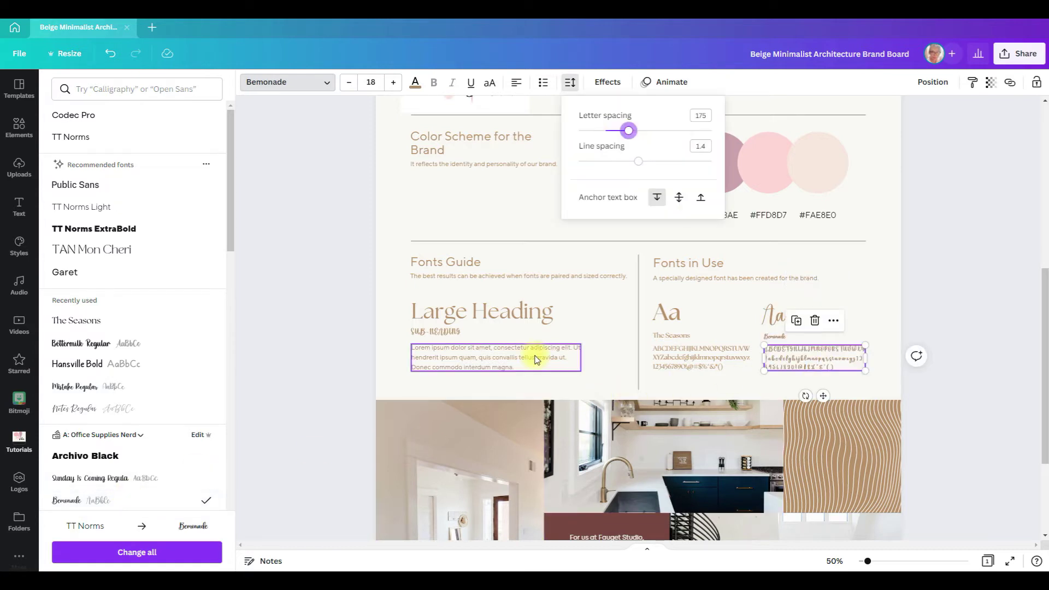
Set the Fonts Guide paragraph in Hansville Bold and replace its text with "Hansville Bold – abcdefghijklmnopqrstuvwxz".
left_click(536, 359)
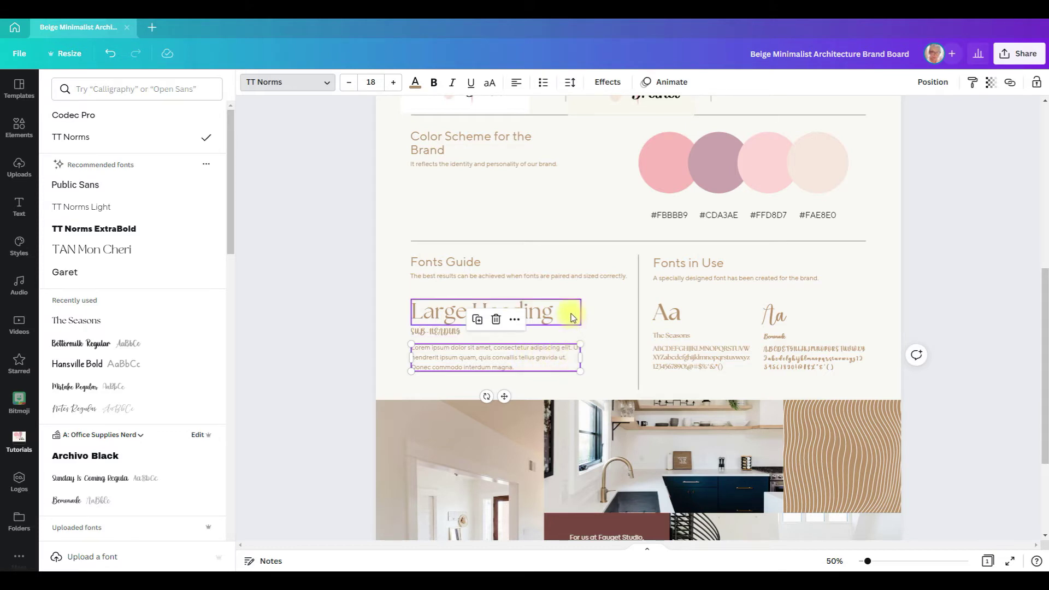
double_click(554, 354)
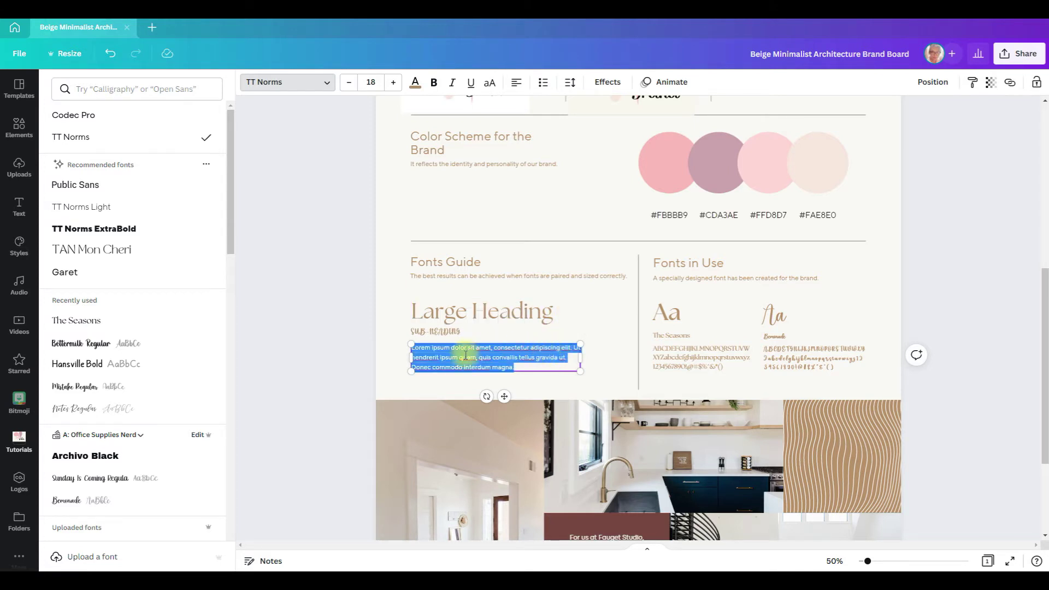
left_click(491, 366)
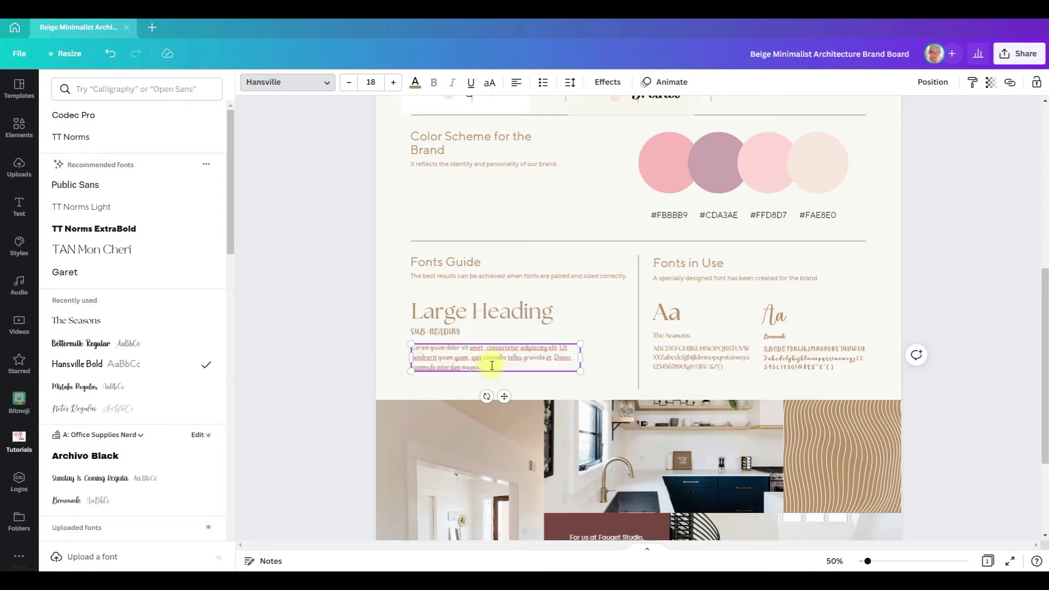
left_click_drag(490, 365, 410, 347)
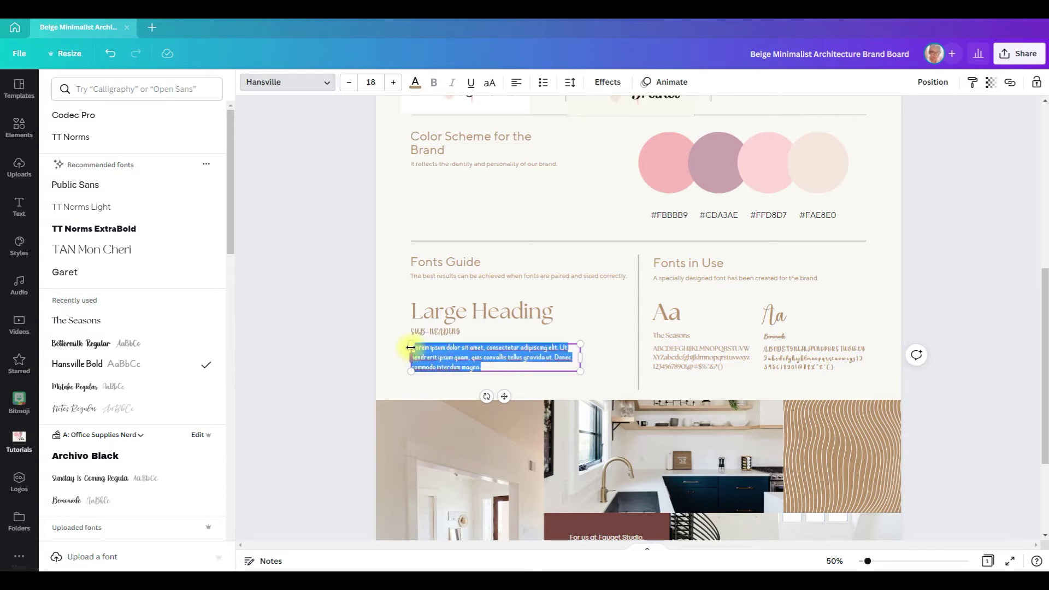
key("BackSpace")
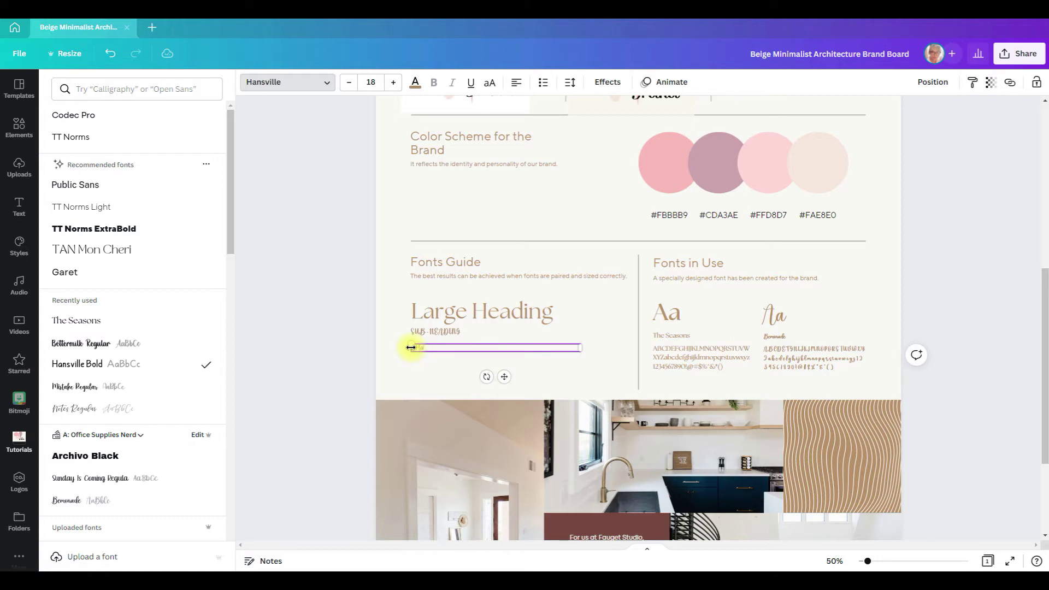
type("Hansville Bold – abcdefghijklmnopqrstuvwxz")
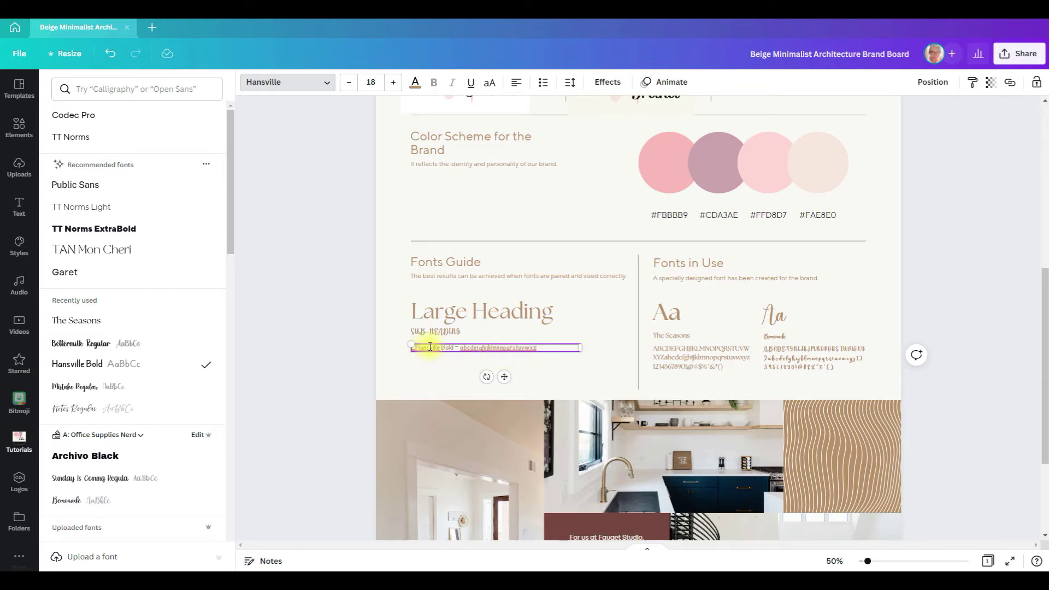
left_click(459, 374)
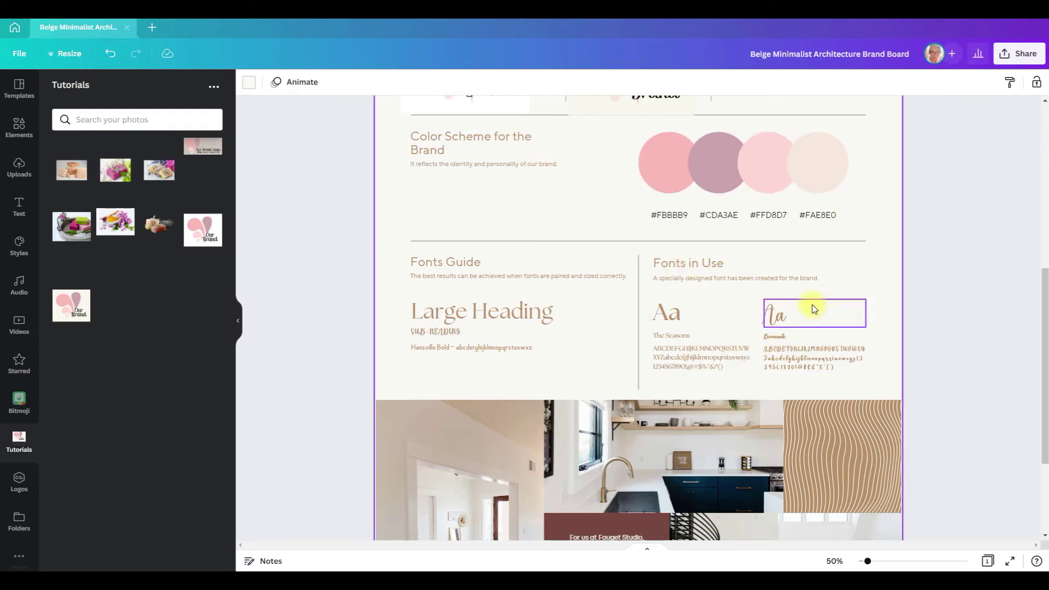
Delete the kitchen photo from the bottom collage and put the photo of soaps on a wooden tray in its place.
scroll(656, 273, "down", 3)
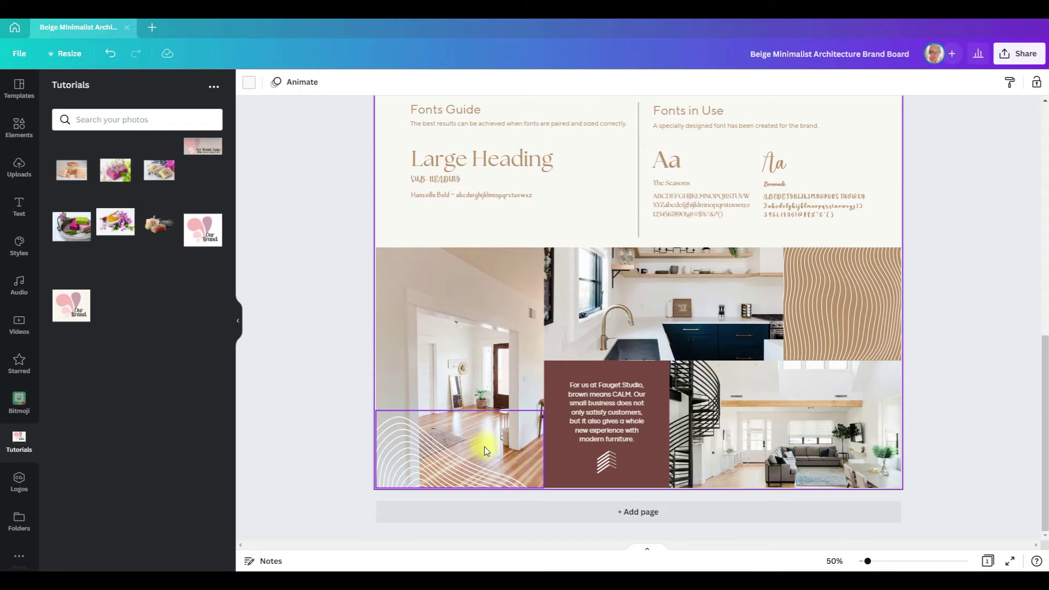
left_click(434, 356)
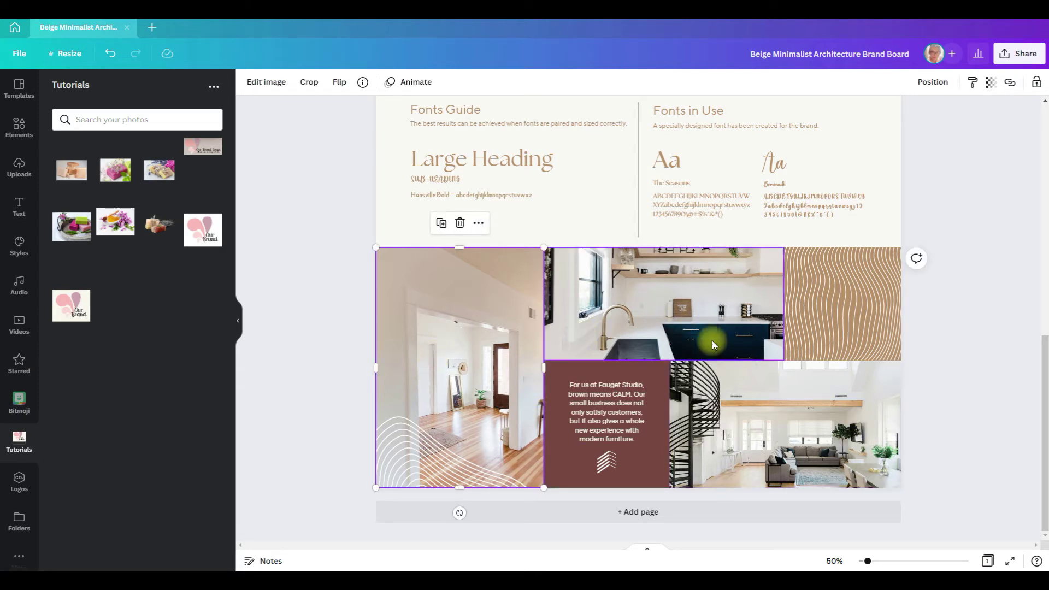
left_click(620, 325)
left_click(662, 222)
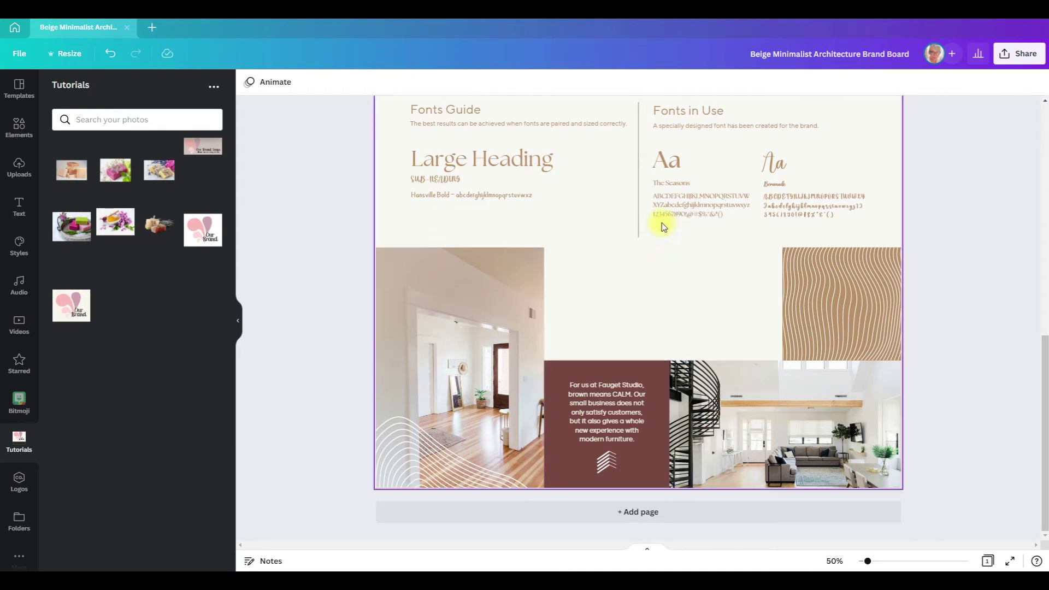
left_click(54, 240)
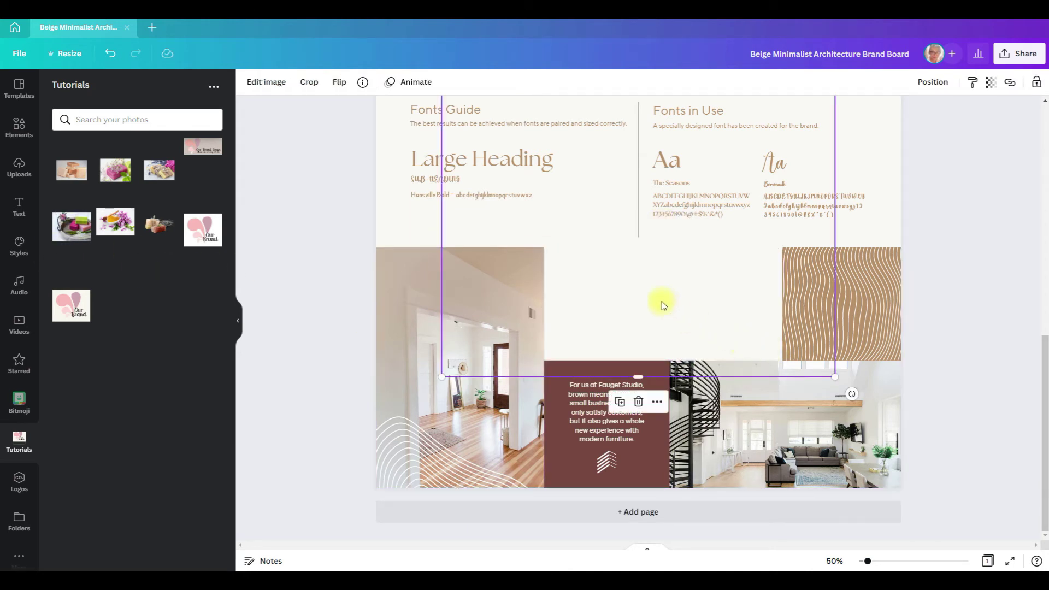
left_click_drag(665, 224, 664, 382)
Delete the Fauget Studio paragraph and the white logo from the brown block.
left_click(618, 404)
left_click(606, 357)
left_click(606, 462)
left_click(607, 426)
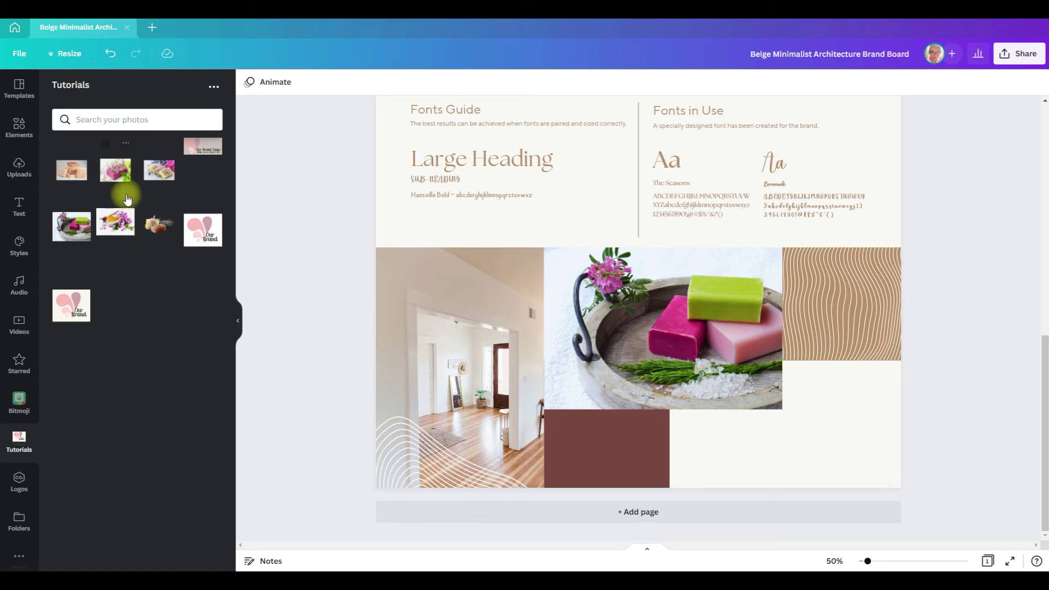
Add the photo of wrapped soap bars at the page's lower-right corner and layer it behind the soap tray photo.
left_click(155, 170)
left_click_drag(689, 221, 754, 426)
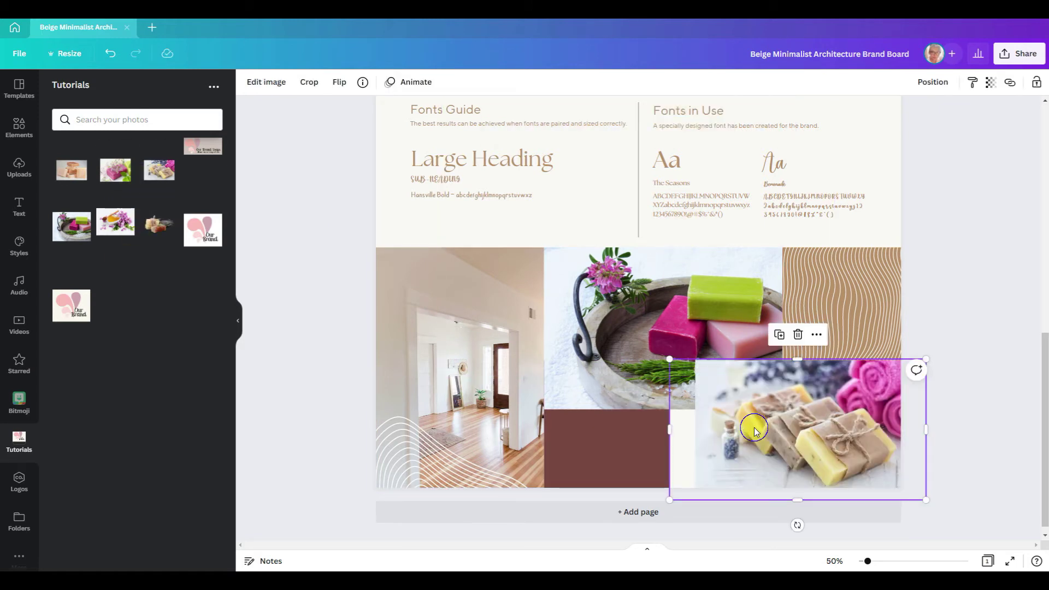
right_click(753, 426)
left_click(776, 378)
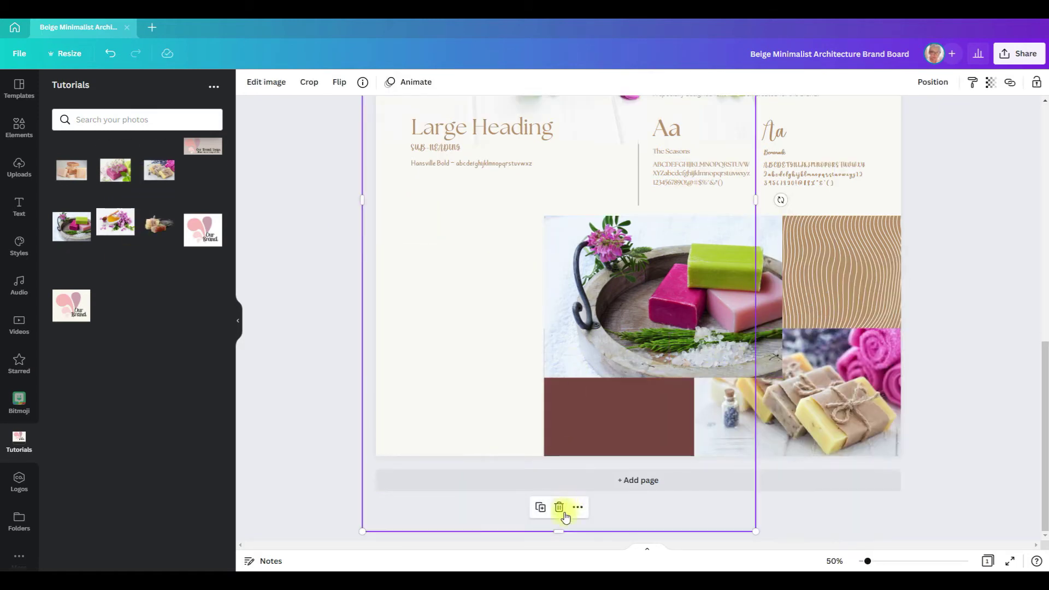
Shrink the honey and purple flowers photo and fit it into the upper part of the empty space left of the soap tray photo.
left_click_drag(562, 533, 568, 222)
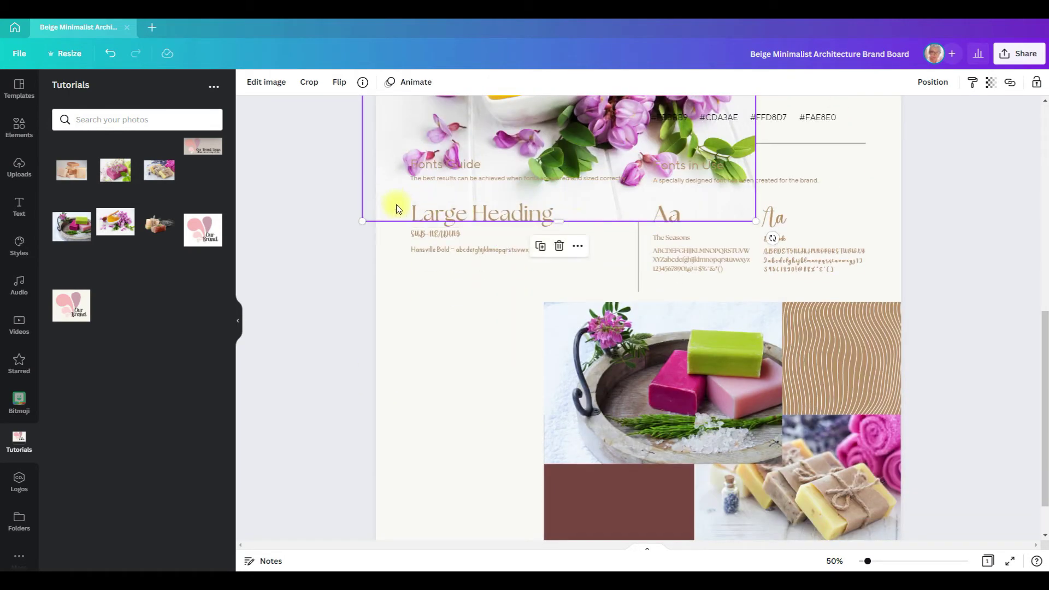
left_click_drag(386, 206, 402, 476)
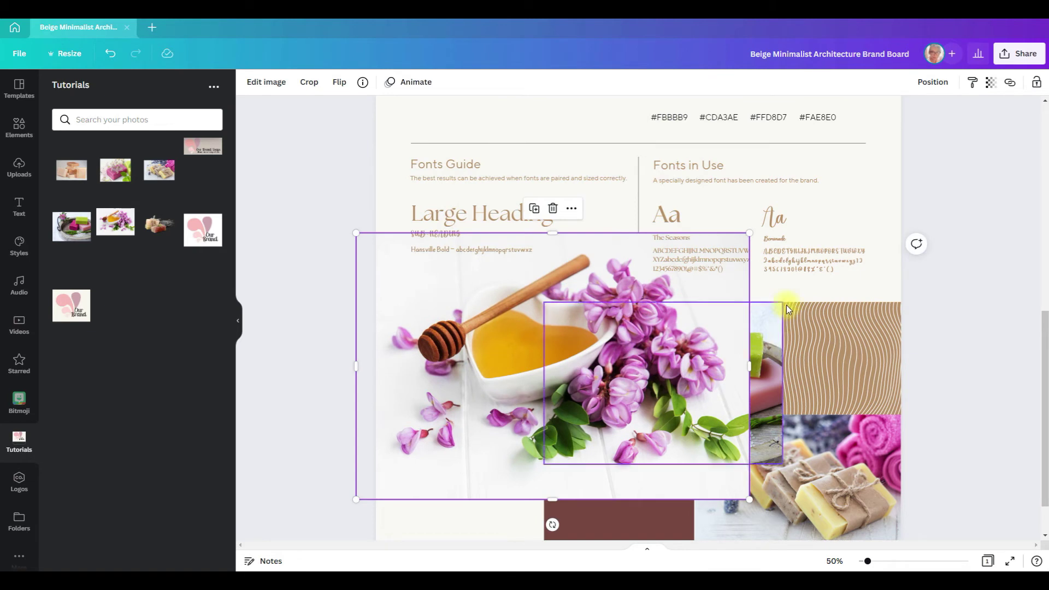
left_click_drag(749, 232, 550, 304)
left_click_drag(363, 428, 382, 422)
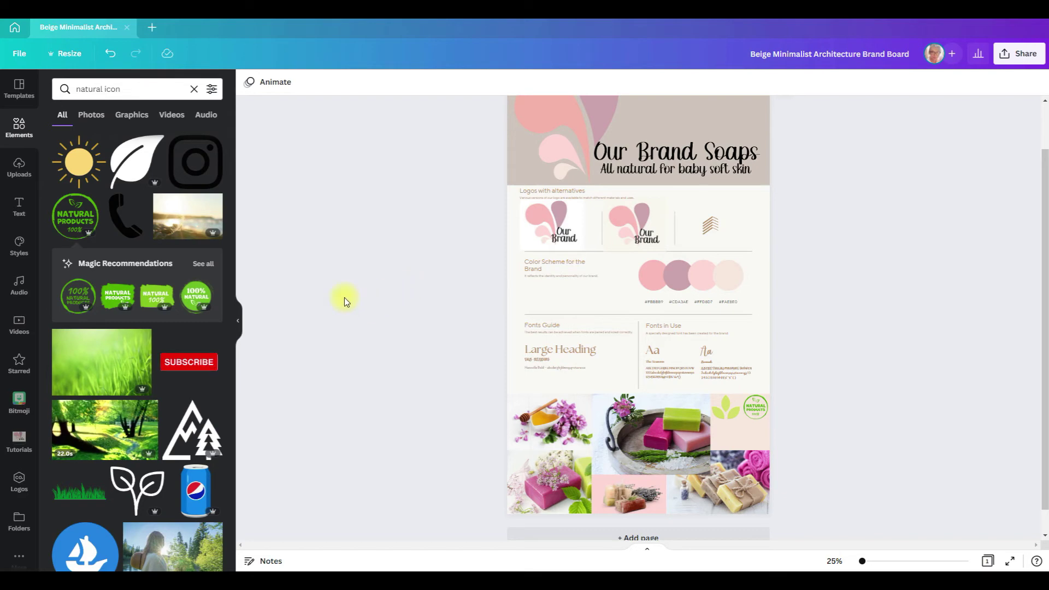
Apply the ready-made color palette of pinks, burgundy, gold, light blue and dark green to the brand board.
left_click(18, 244)
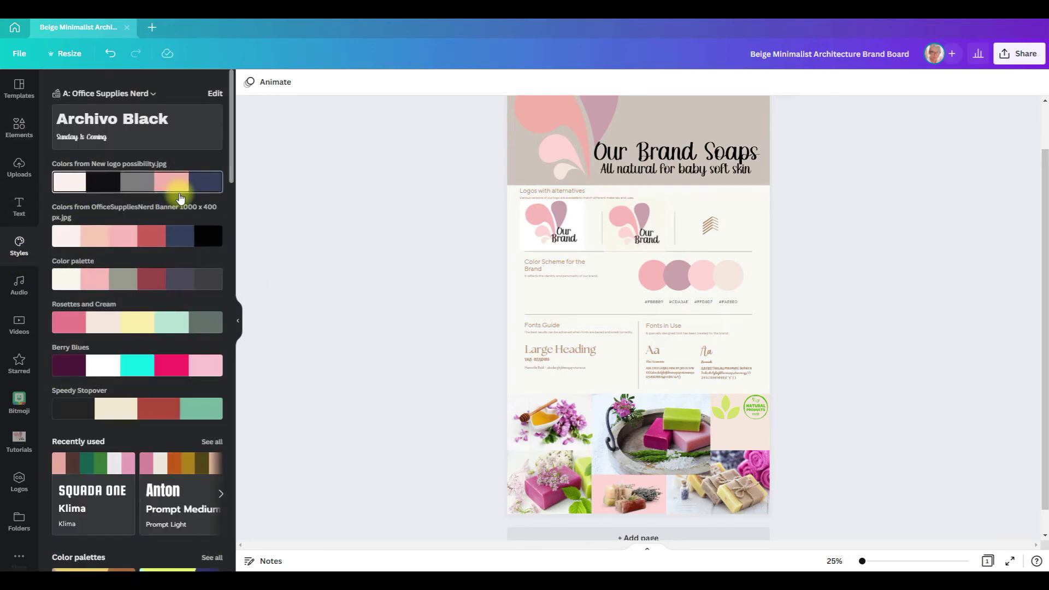
scroll(175, 217, "down", 1)
scroll(175, 216, "down", 8)
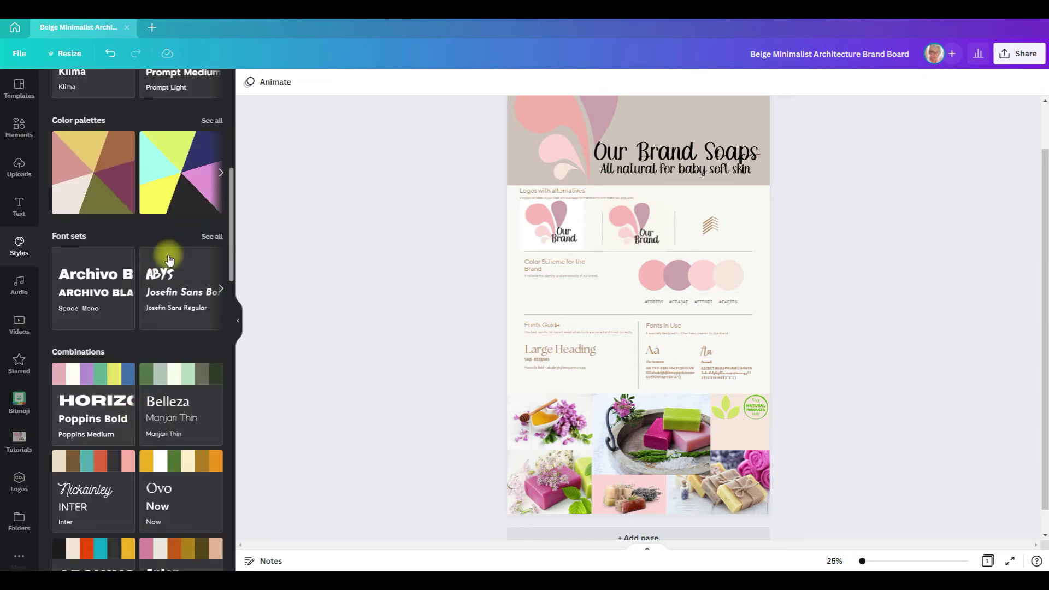
scroll(164, 258, "up", 6)
scroll(166, 263, "down", 2)
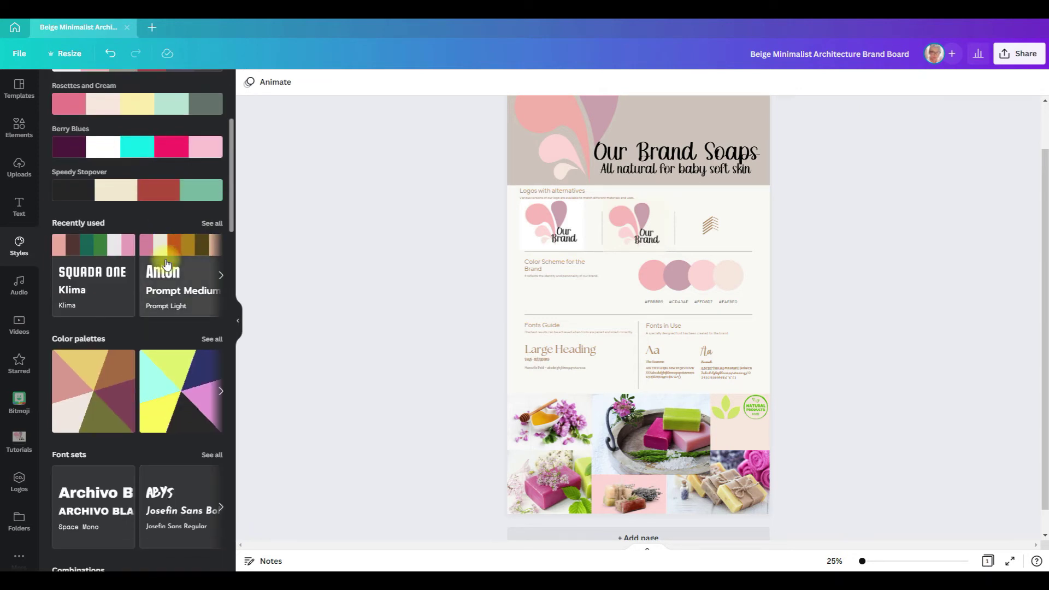
scroll(208, 290, "down", 1)
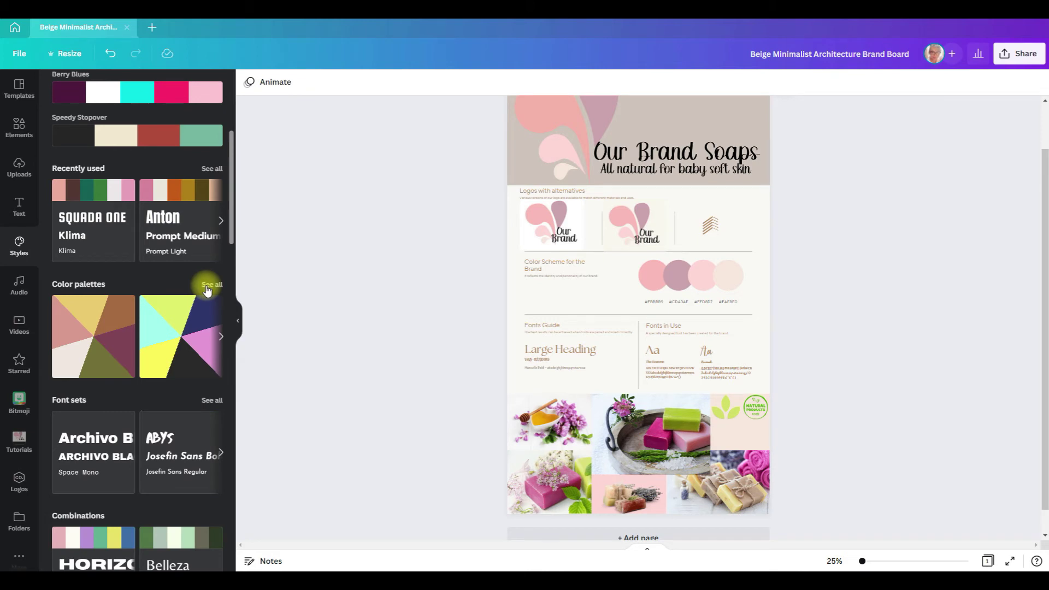
left_click(210, 284)
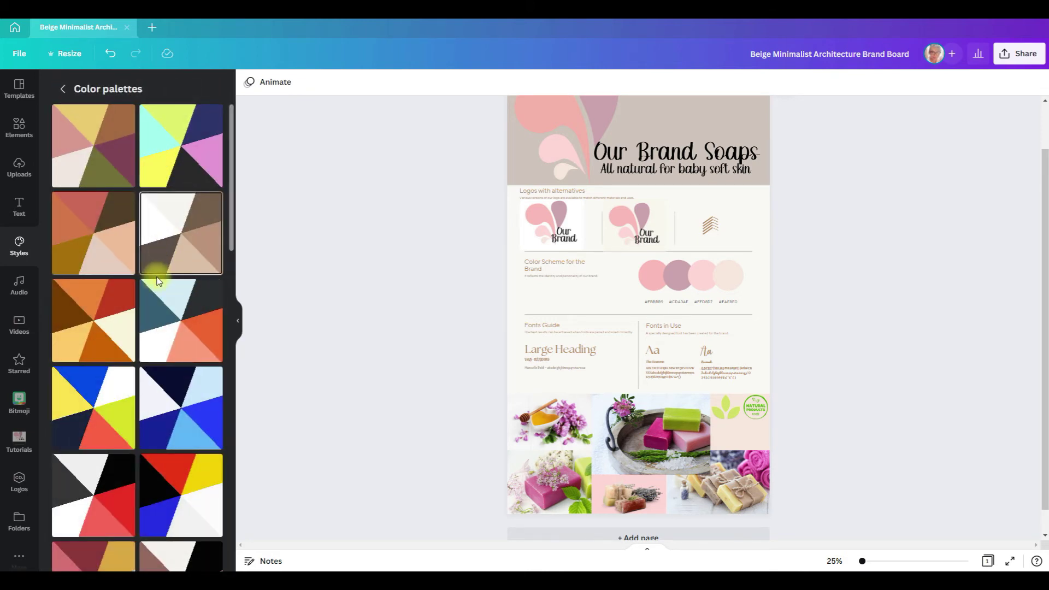
scroll(156, 292, "down", 6)
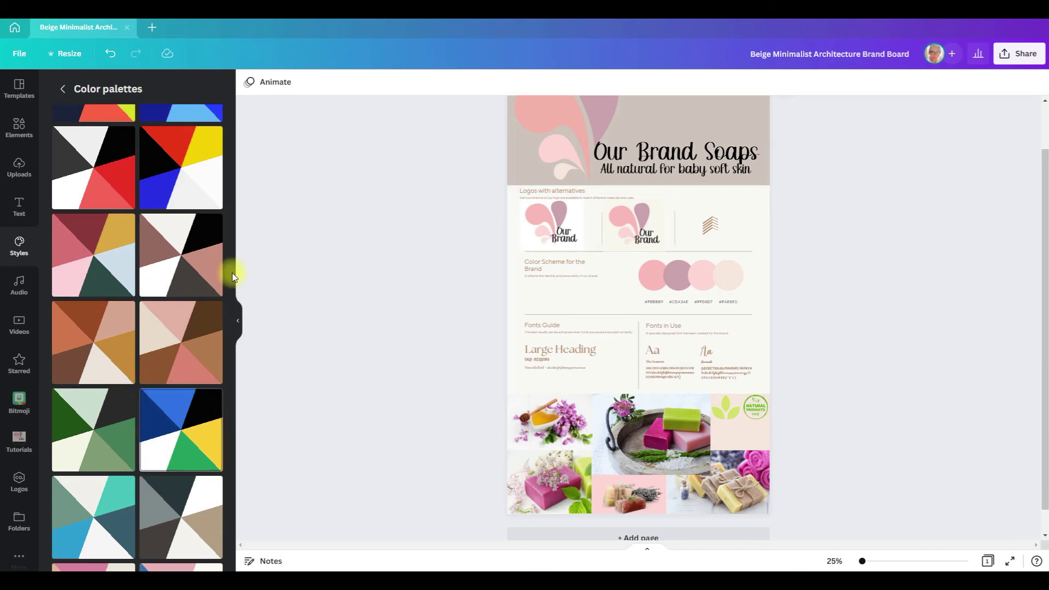
left_click(97, 256)
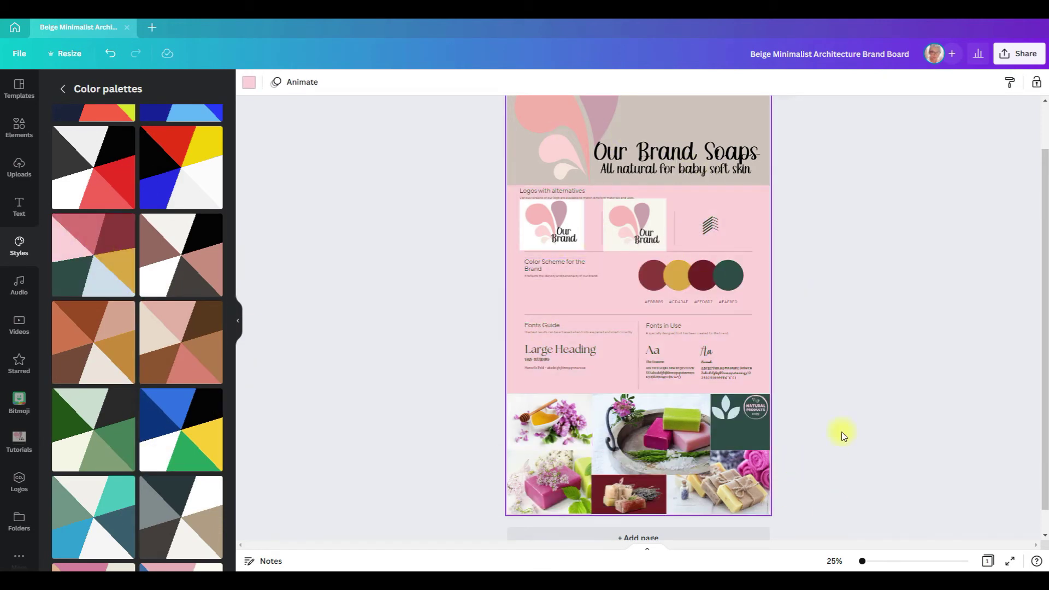
Examine the ready-made font sets and the combined color and font styles.
scroll(153, 358, "down", 2)
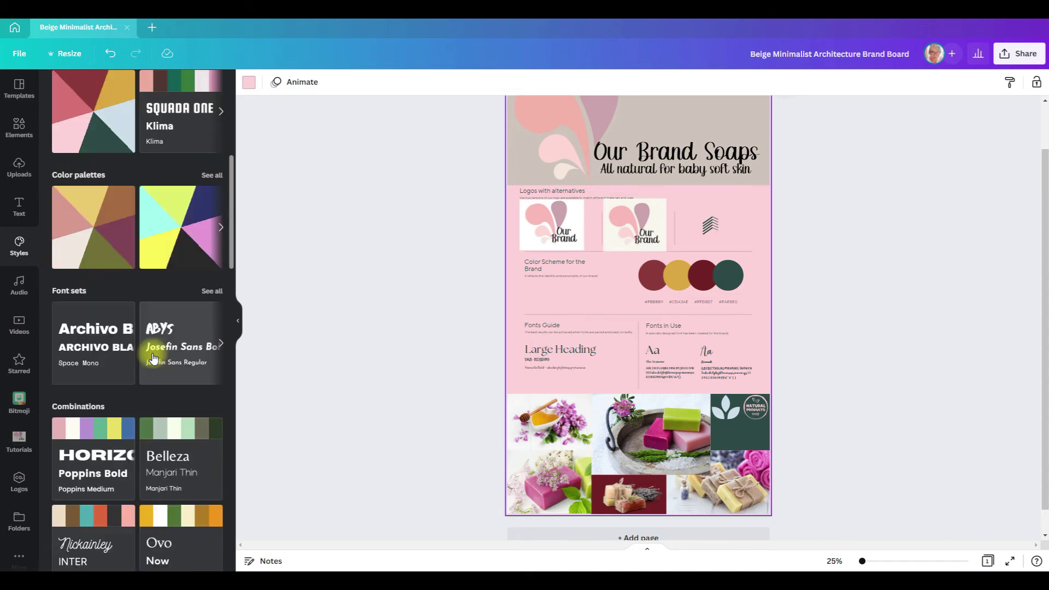
left_click(208, 293)
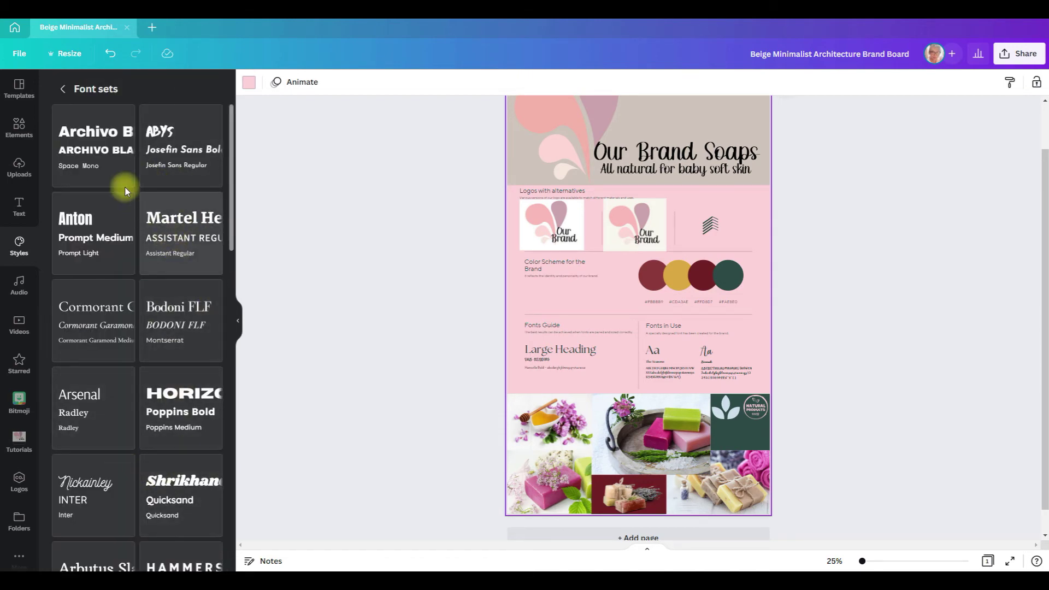
scroll(152, 286, "down", 5)
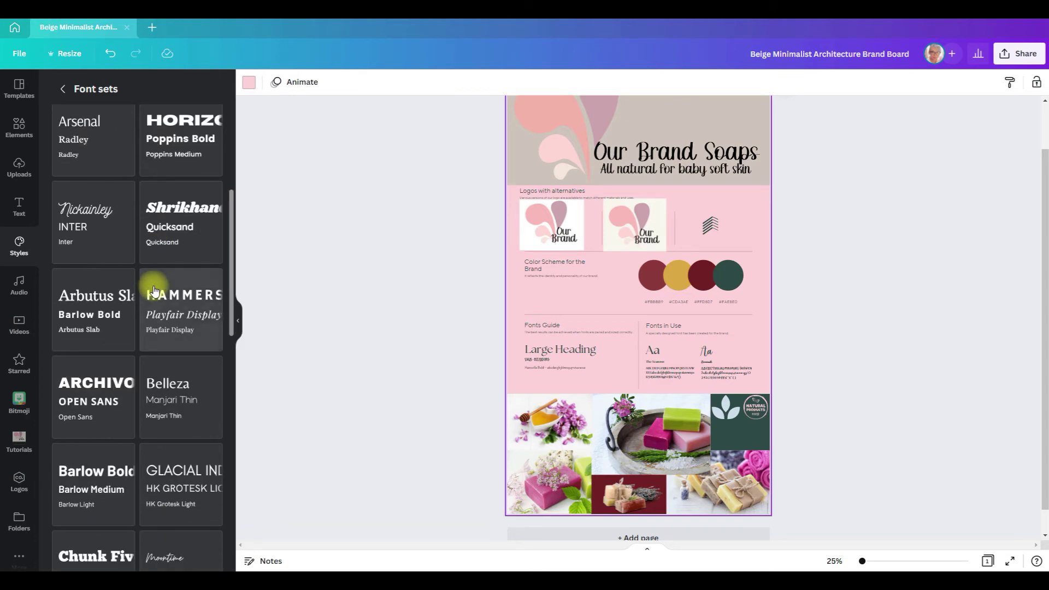
scroll(96, 188, "up", 5)
left_click(63, 89)
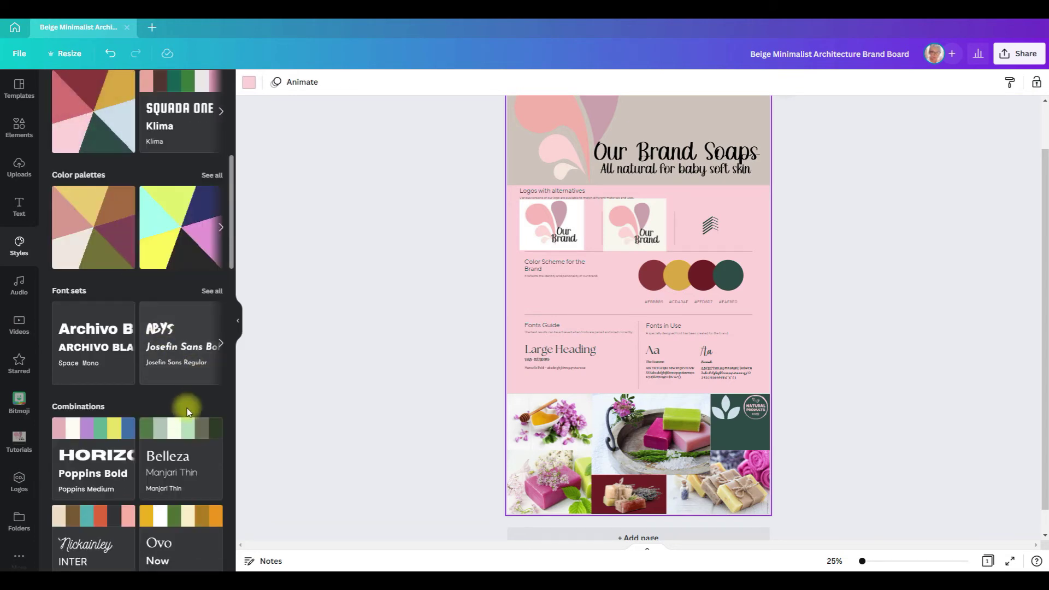
scroll(187, 351, "down", 3)
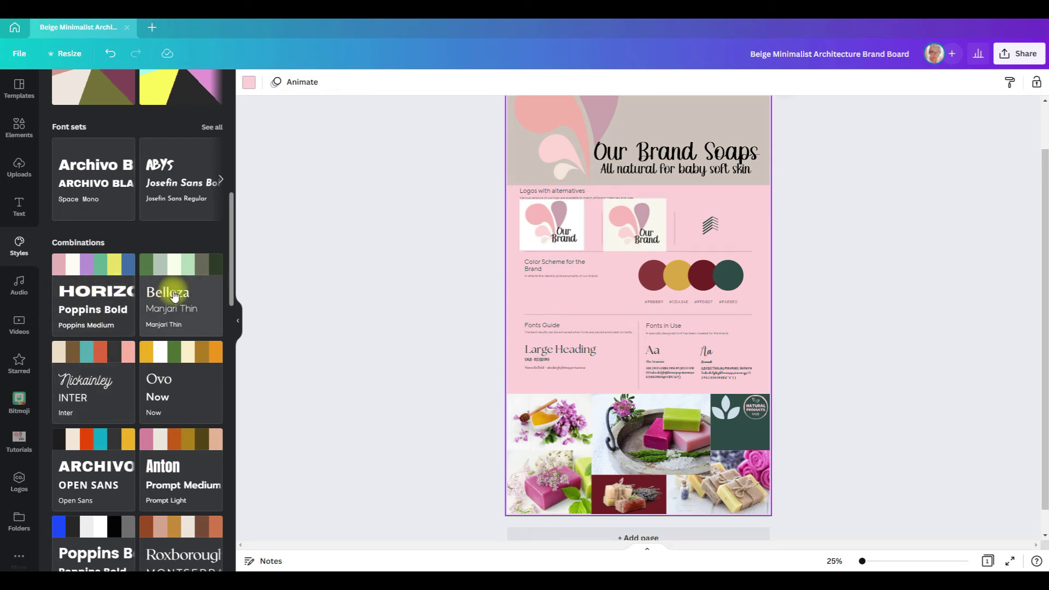
Apply the ready-made combination of Anton and Prompt fonts with its pink, orange and brown colors to the brand board.
scroll(174, 295, "down", 2)
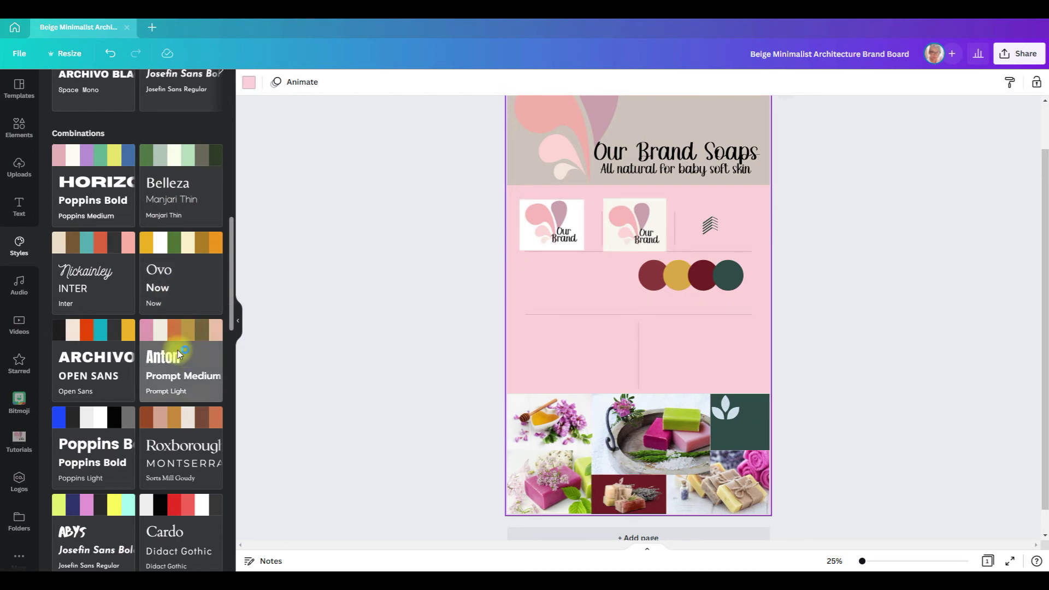
left_click(178, 350)
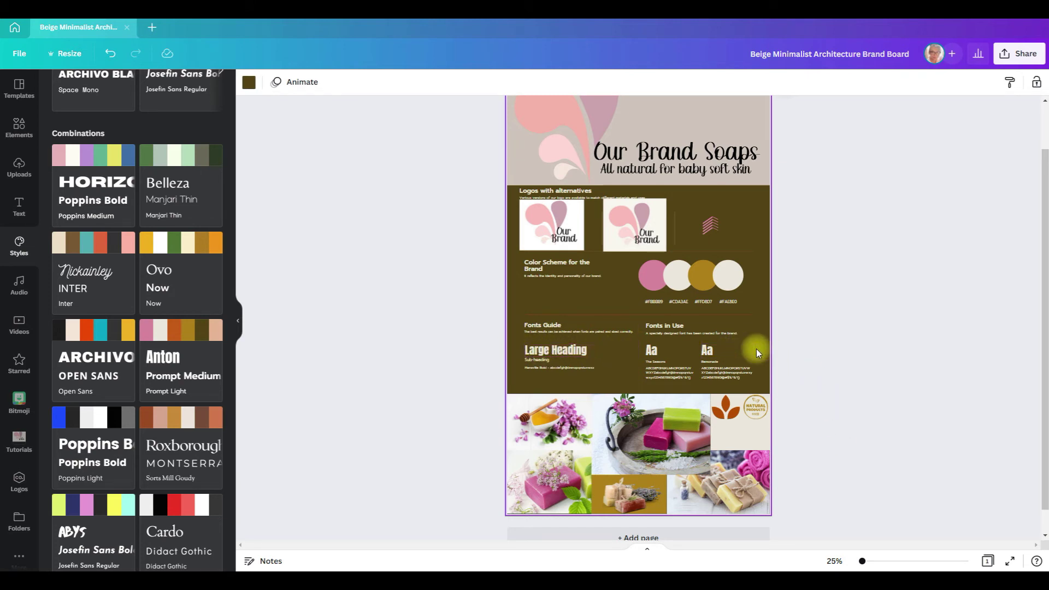
scroll(449, 360, "up", 2)
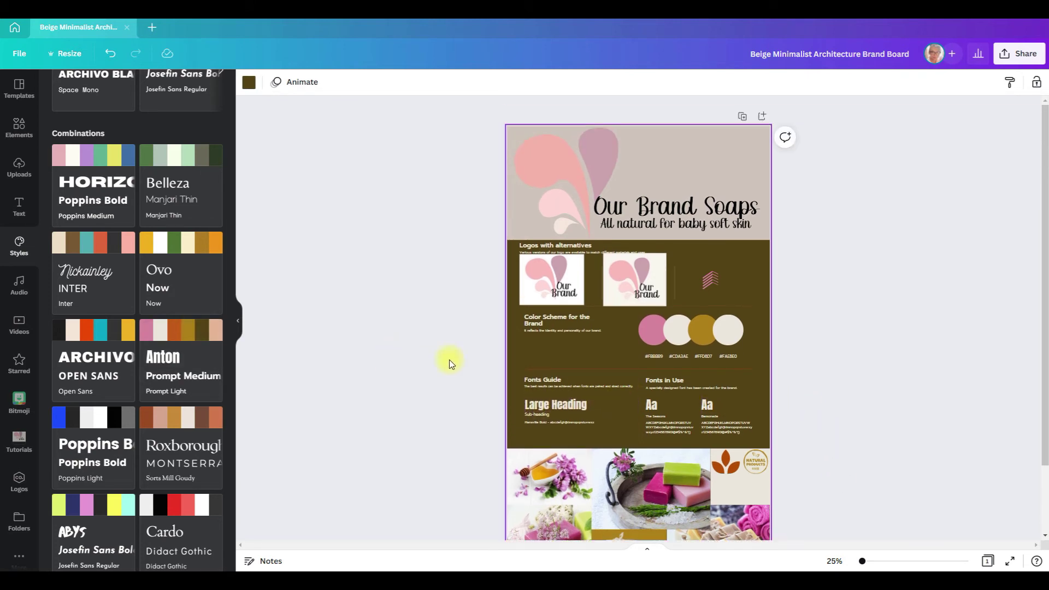
scroll(443, 362, "down", 2)
Shuffle the Anton and Prompt combination's colors four times, ending with a peach background on the brand board.
mouse_move(183, 331)
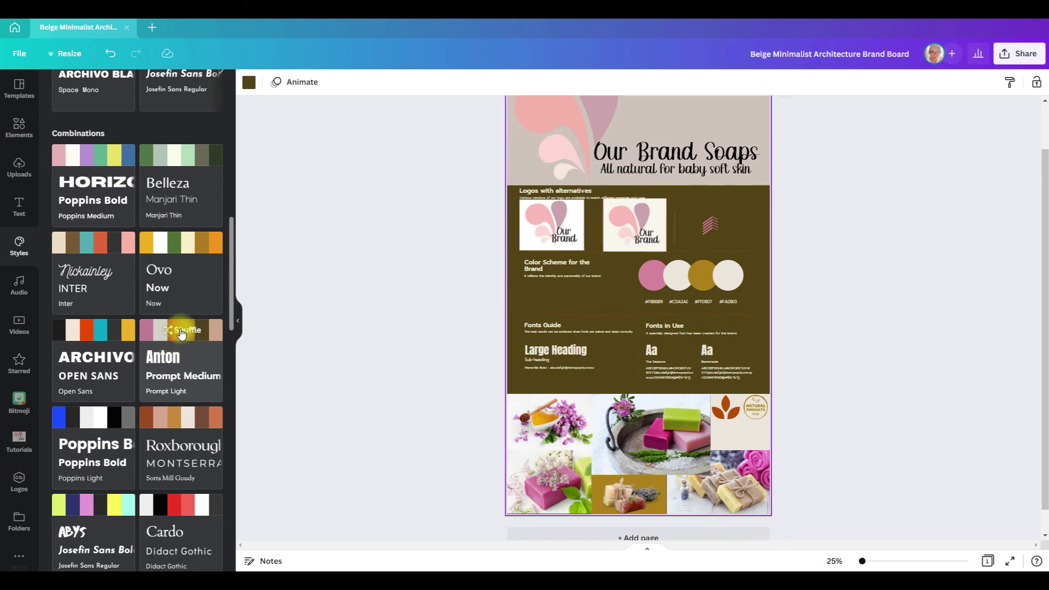
left_click(182, 333)
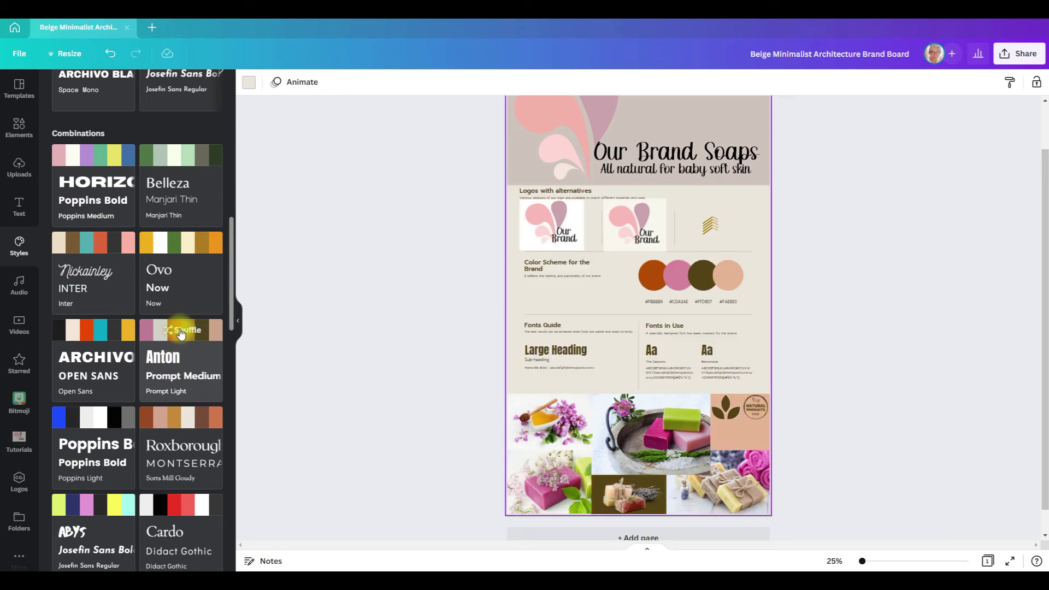
left_click(181, 333)
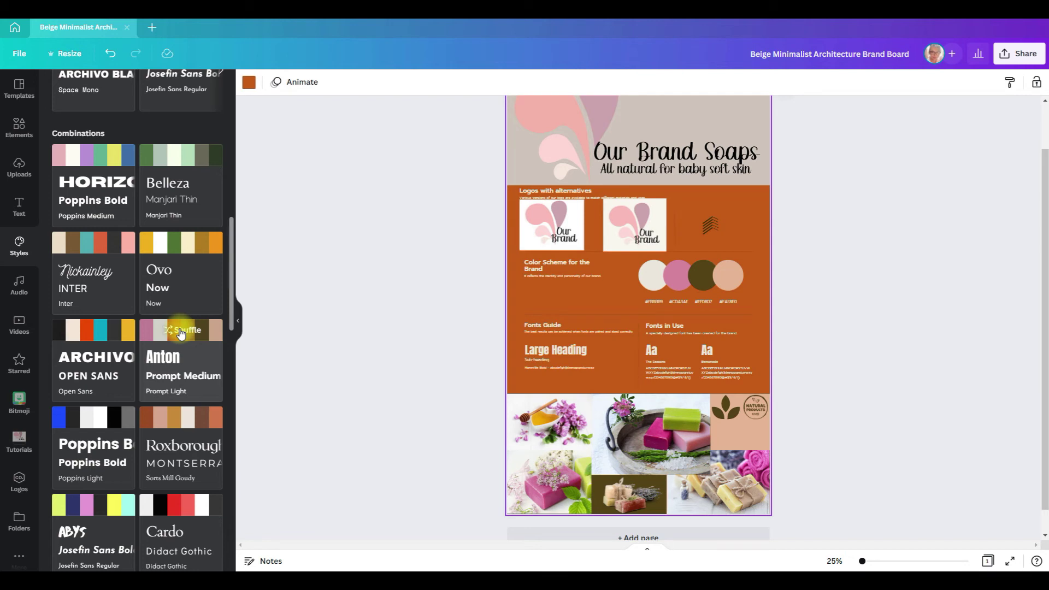
left_click(181, 333)
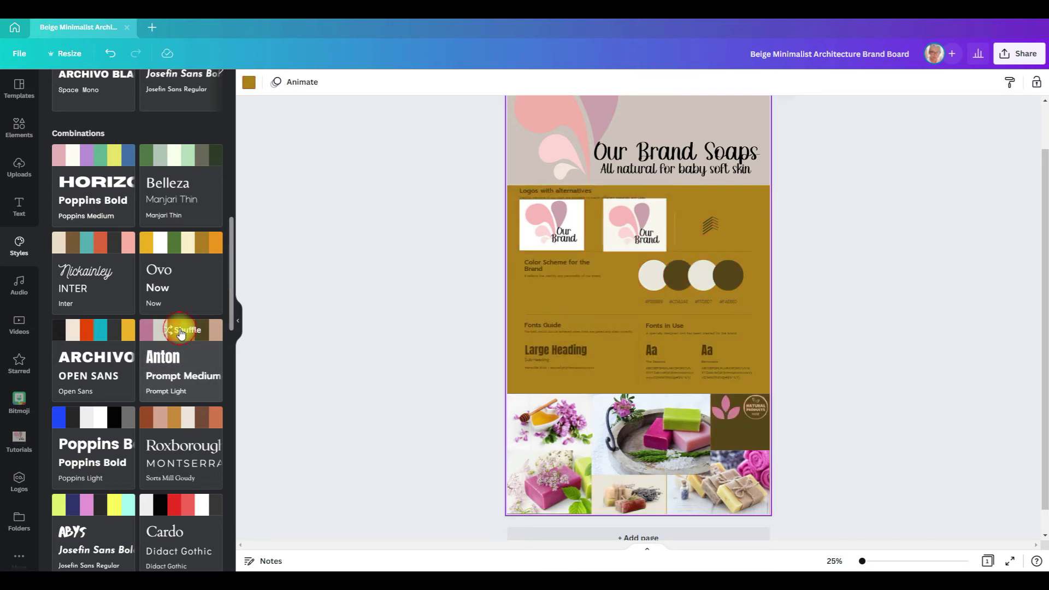
left_click(180, 332)
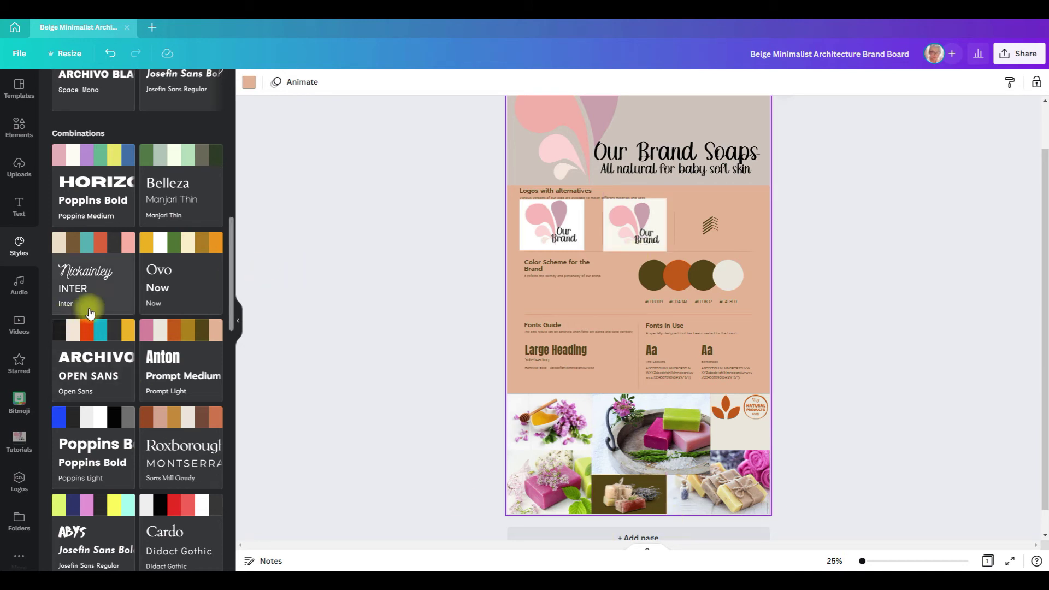
Apply the Belleza and Manjari Thin combination in greens and shuffle its colors once to get a pale green background.
left_click(195, 169)
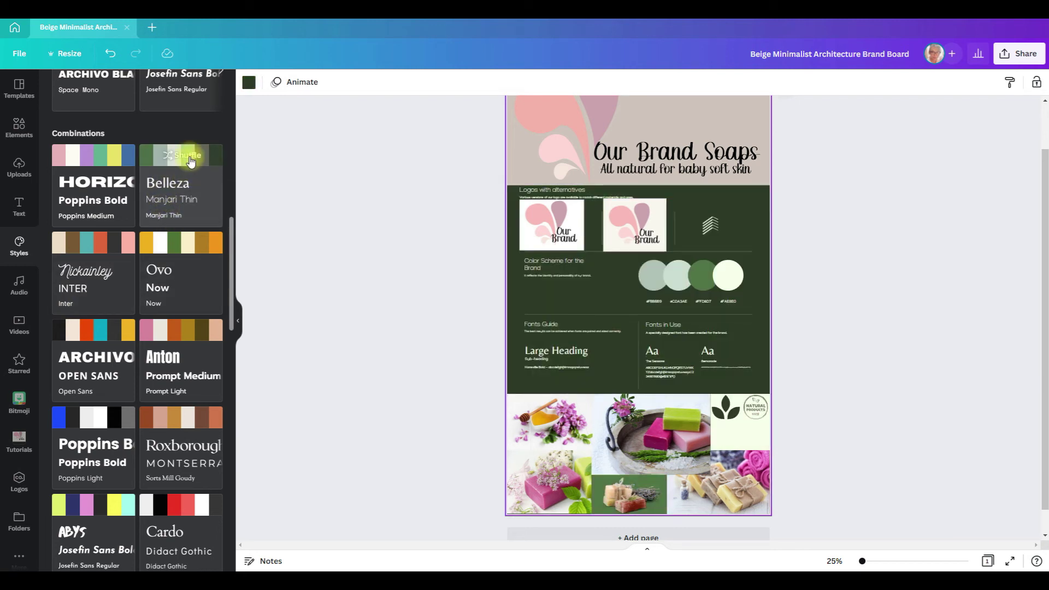
left_click(189, 158)
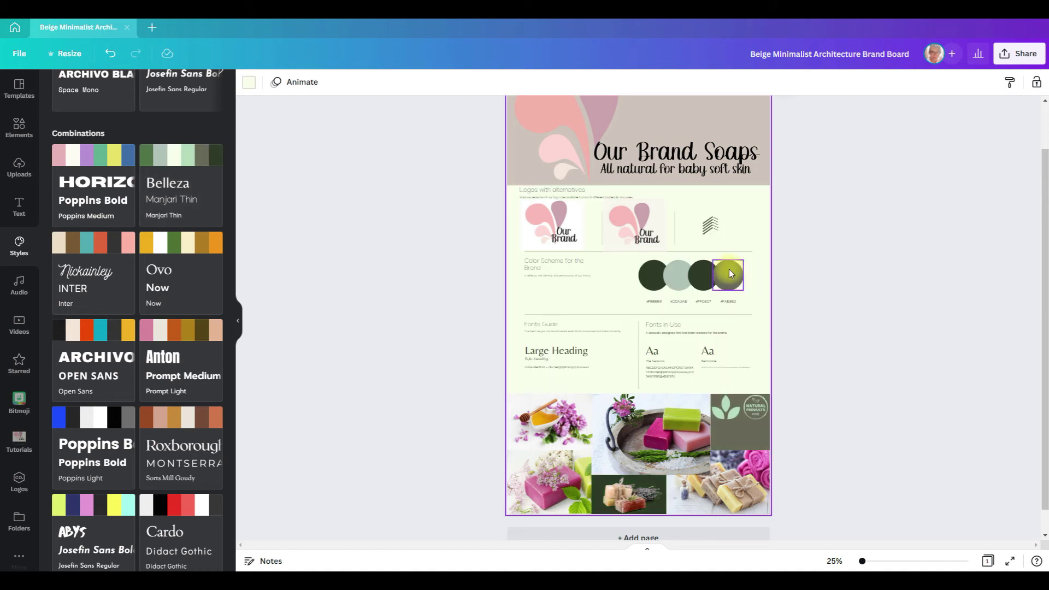
left_click(710, 275)
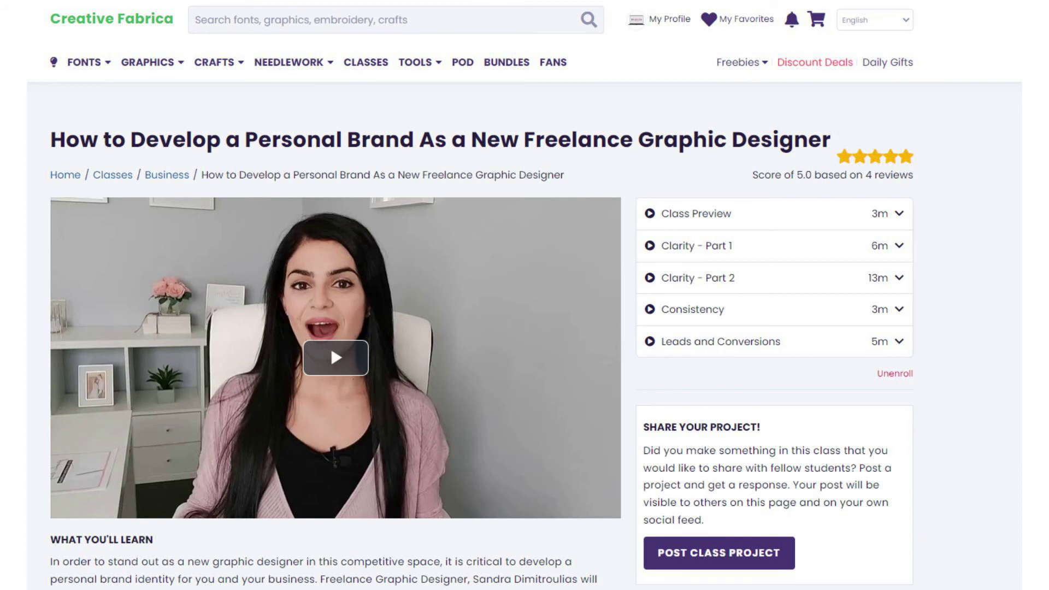
On the Creative Fabrica class about developing a personal brand, view the Clarity - Part 1 and Consistency lessons.
left_click(693, 245)
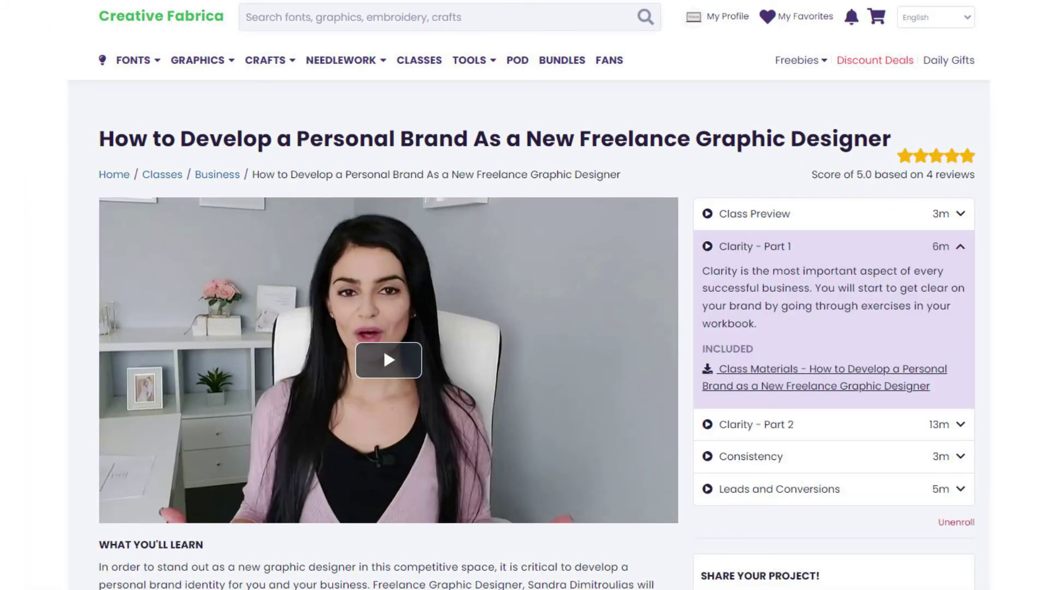
left_click(751, 456)
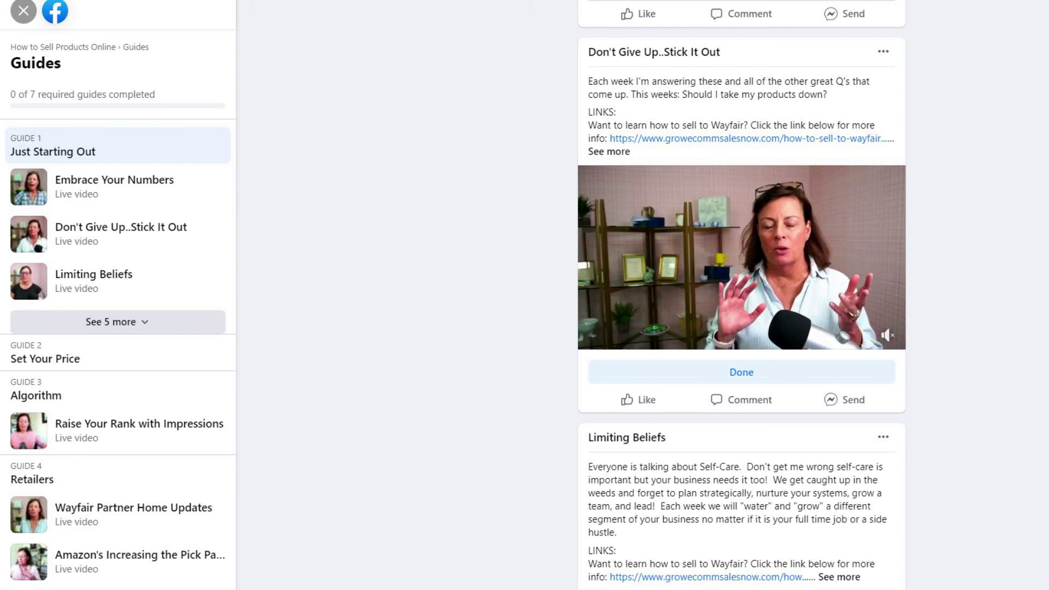
In the Facebook group's guides, view the Embrace Your Numbers post under Just Starting Out.
left_click(115, 186)
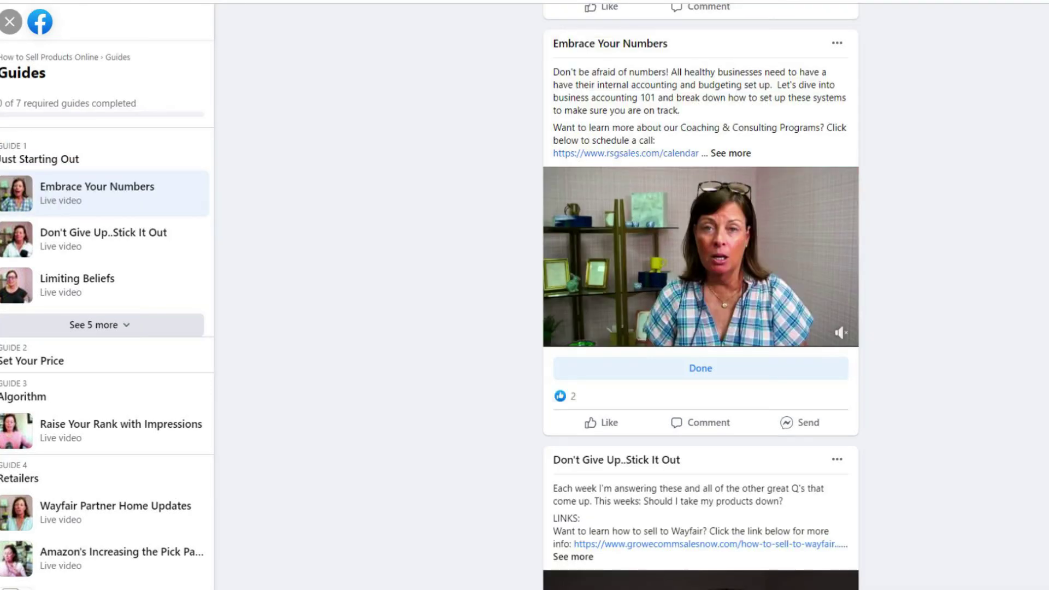